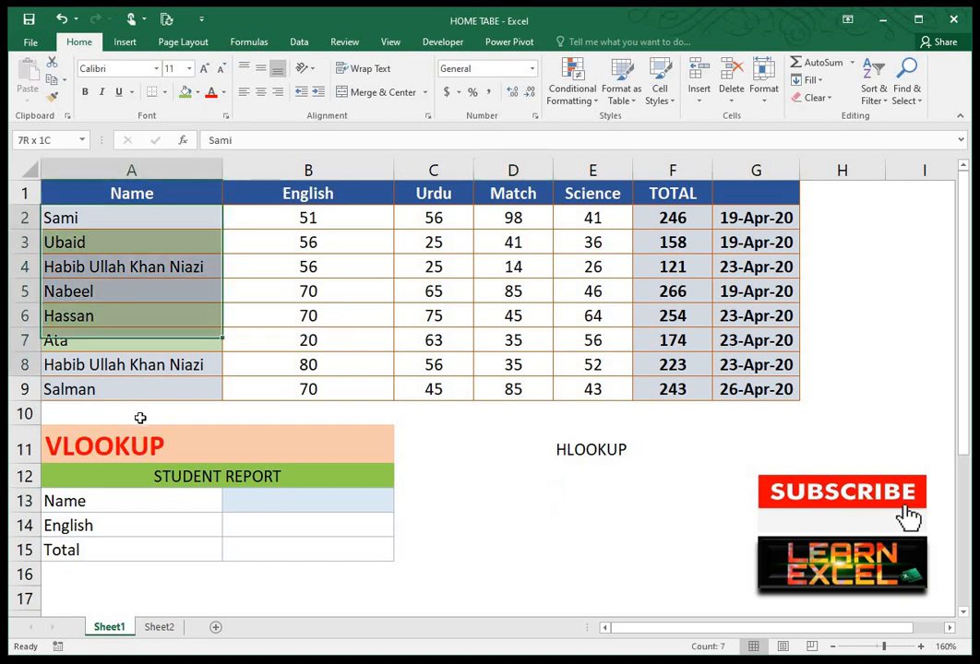
Select cell B13, the empty Name value of the student report.
left_click(267, 508)
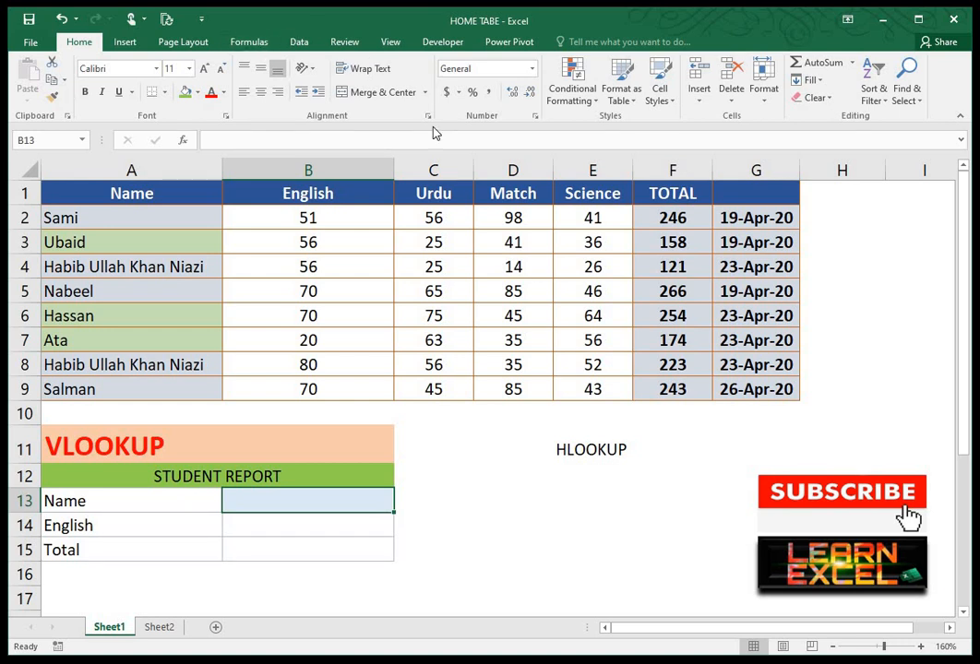
left_click(535, 116)
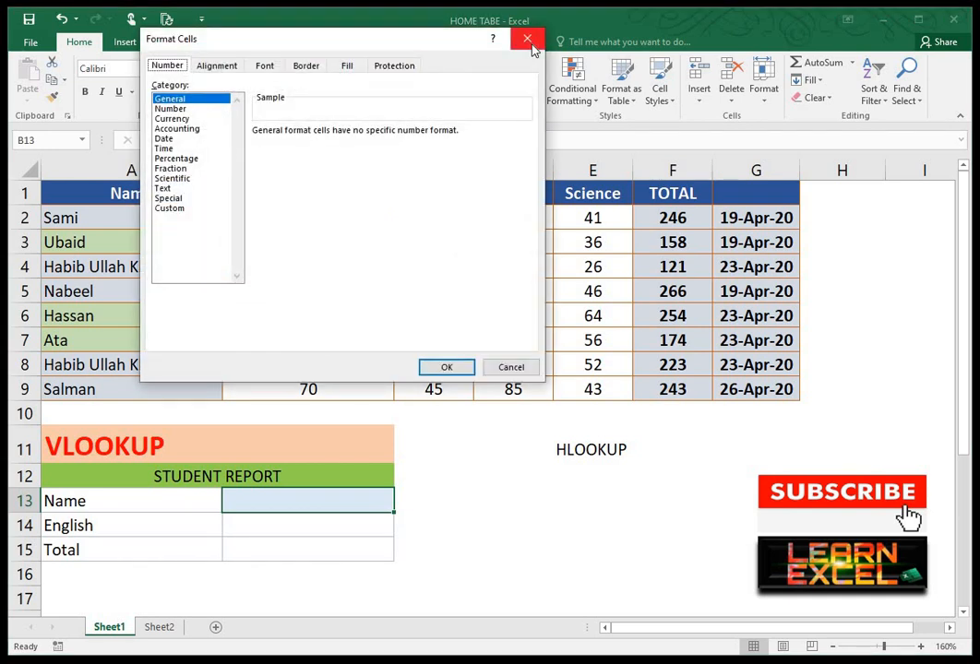
left_click(527, 40)
key("ctrl+1")
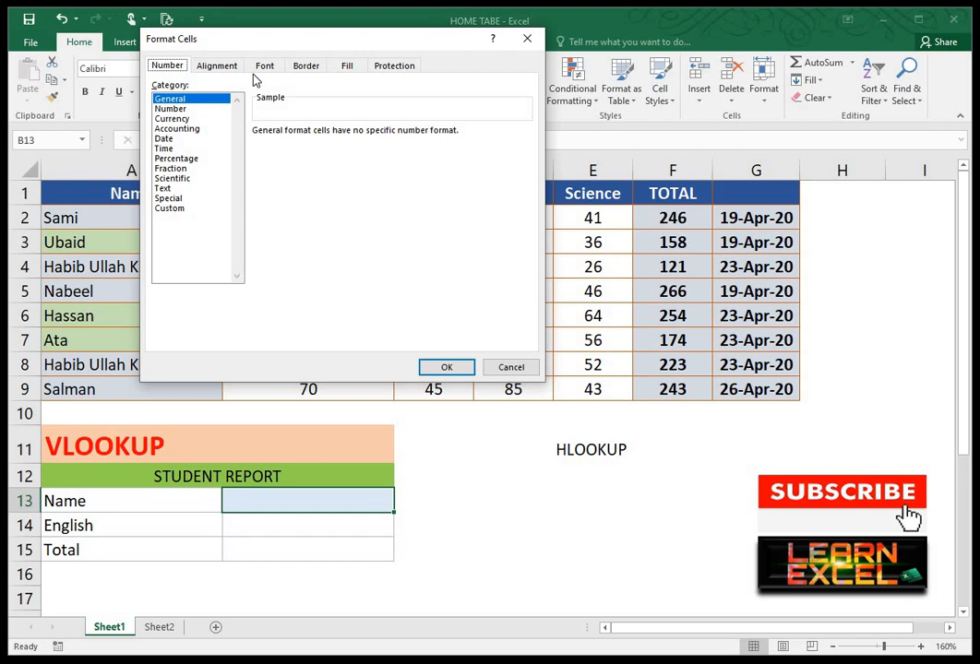
key("Escape")
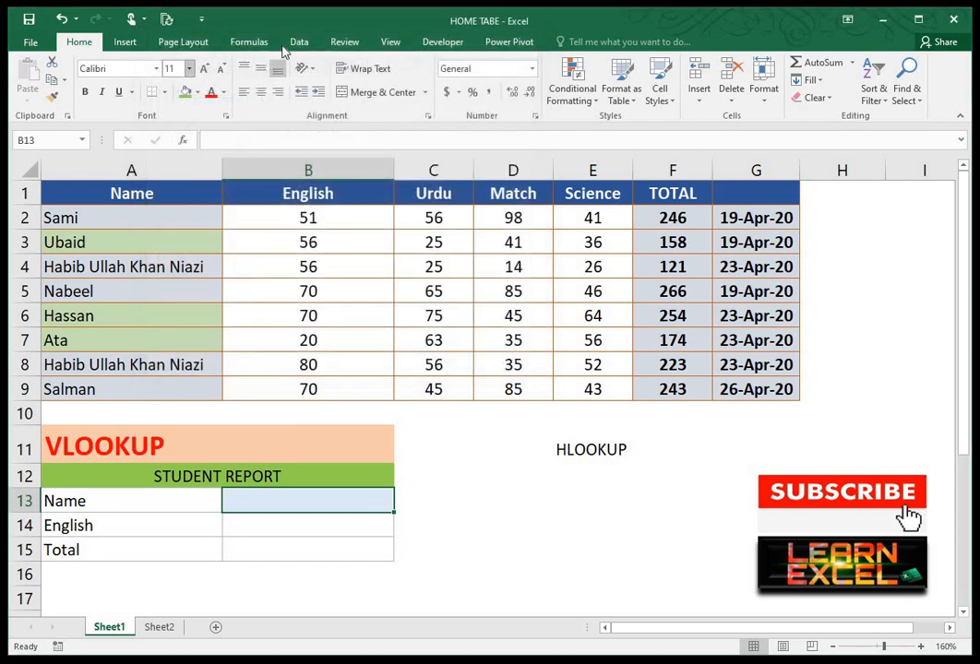
Add list data validation to cell B13 with the source =$A$2:$A$9 and check the choices in its drop-down.
left_click(297, 44)
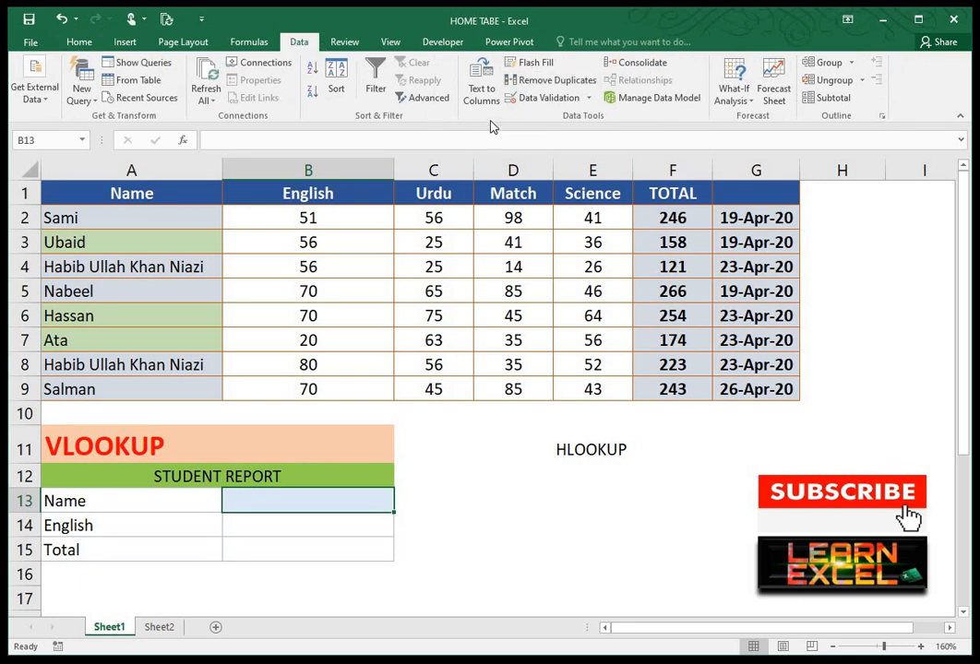
left_click(566, 98)
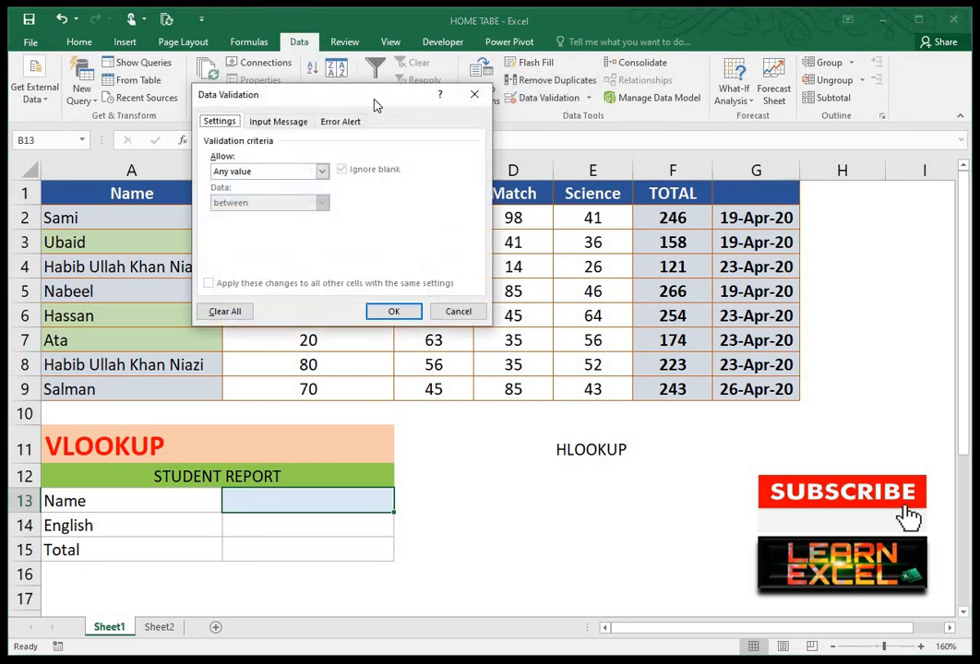
left_click(270, 172)
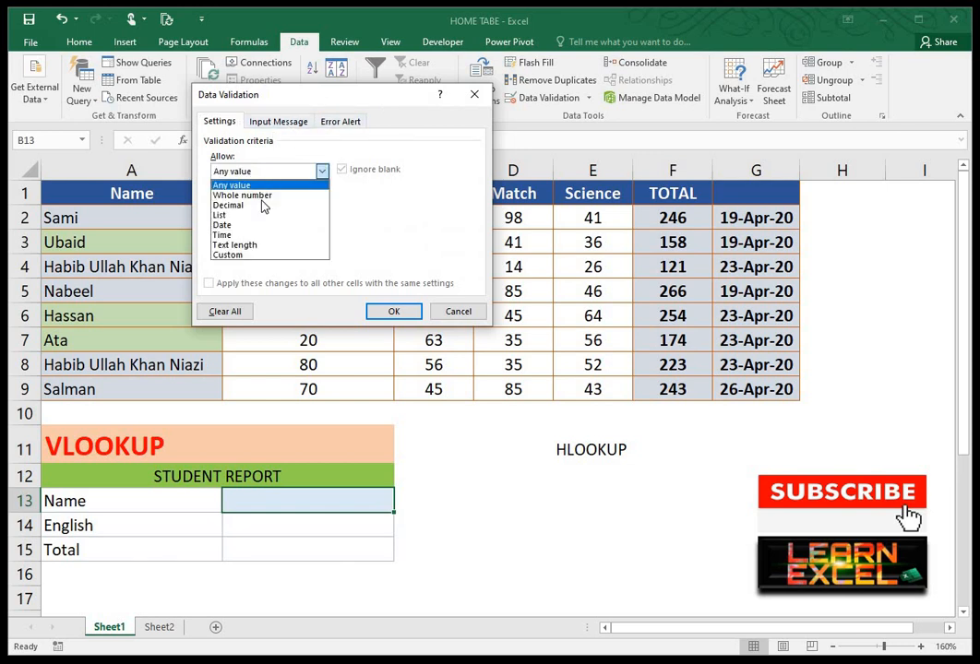
left_click(266, 216)
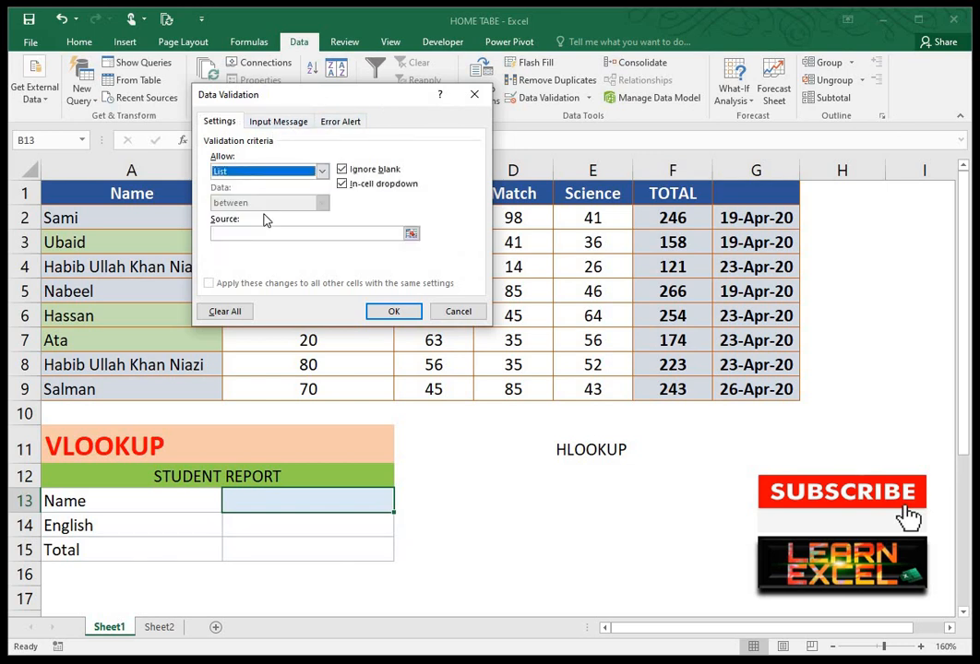
left_click(411, 234)
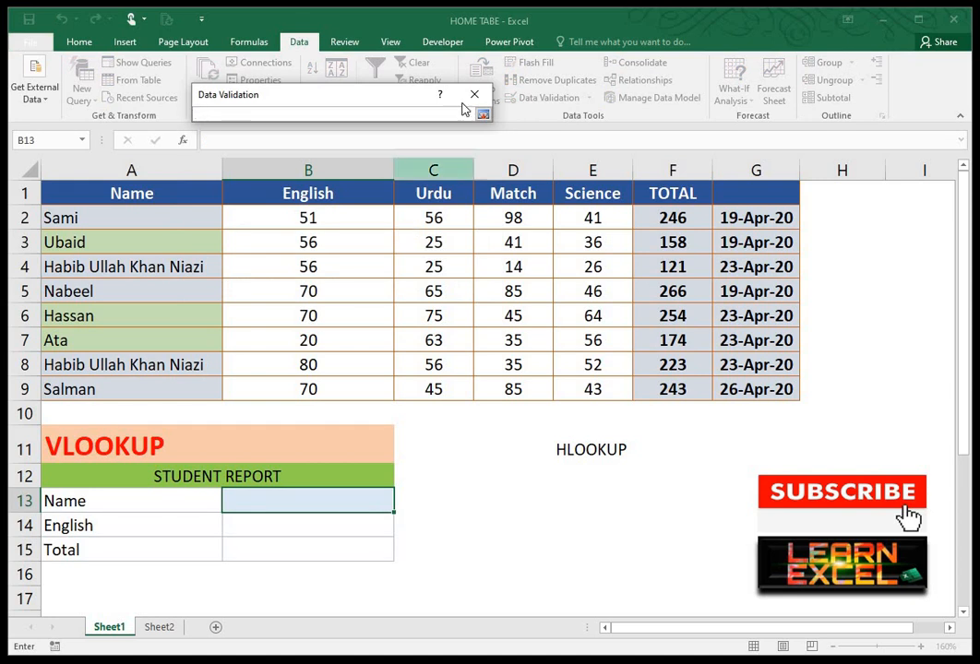
left_click_drag(106, 217, 109, 389)
key("Return")
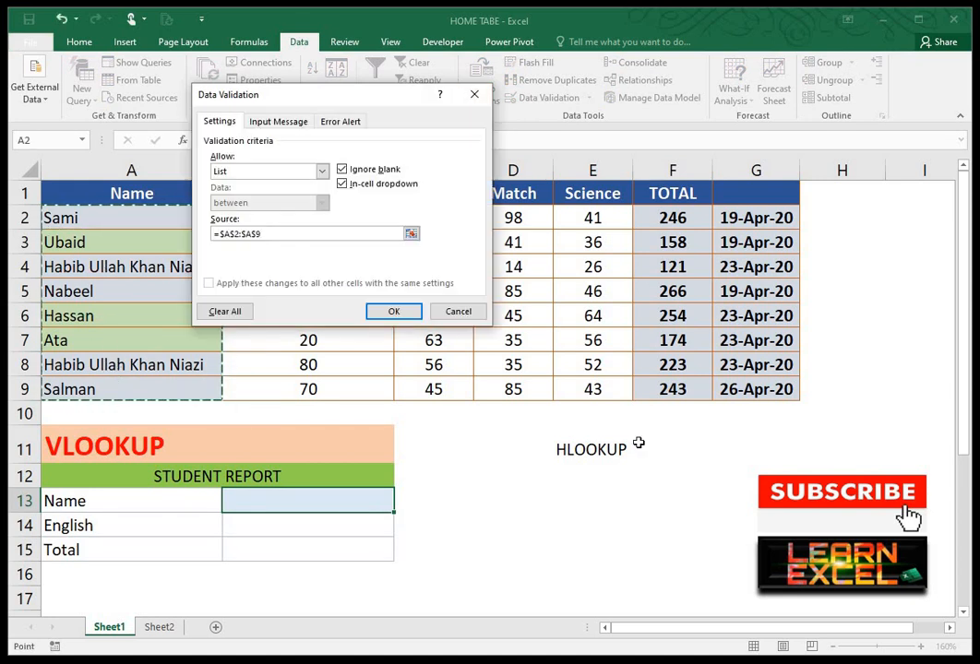
left_click(388, 310)
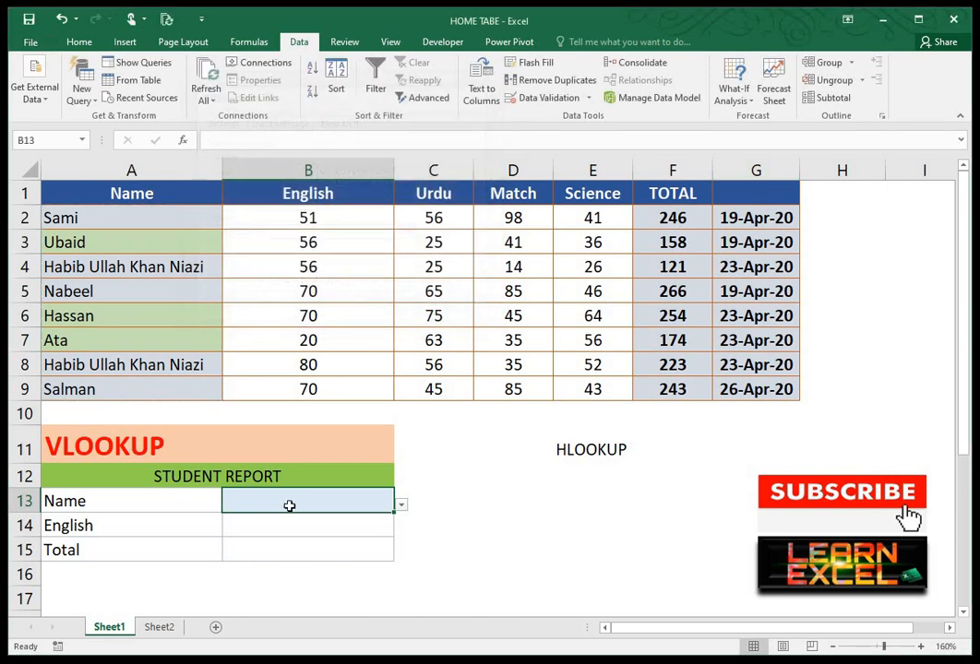
left_click(402, 508)
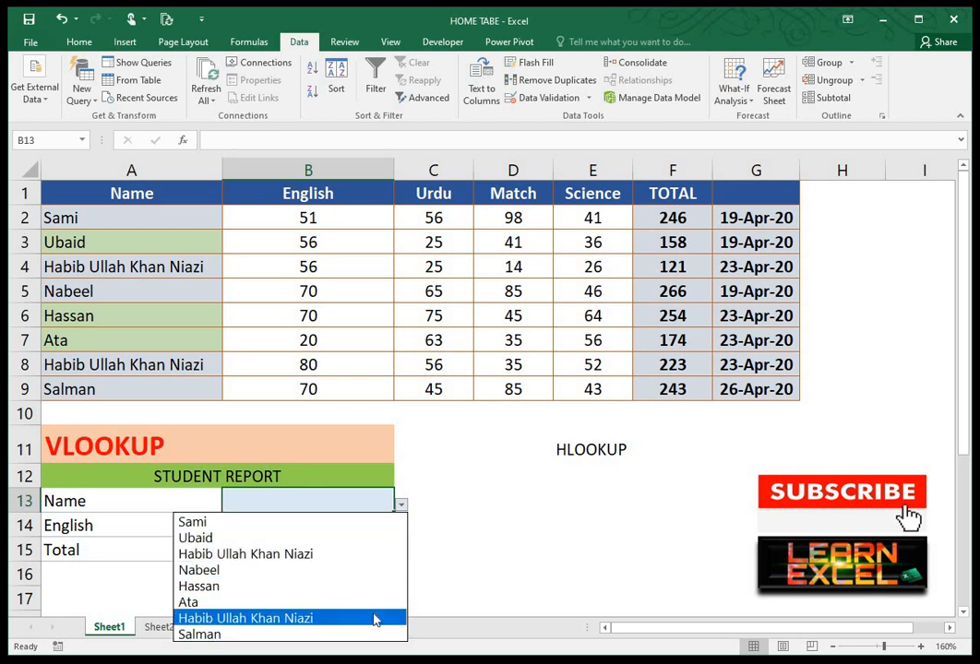
key("Escape")
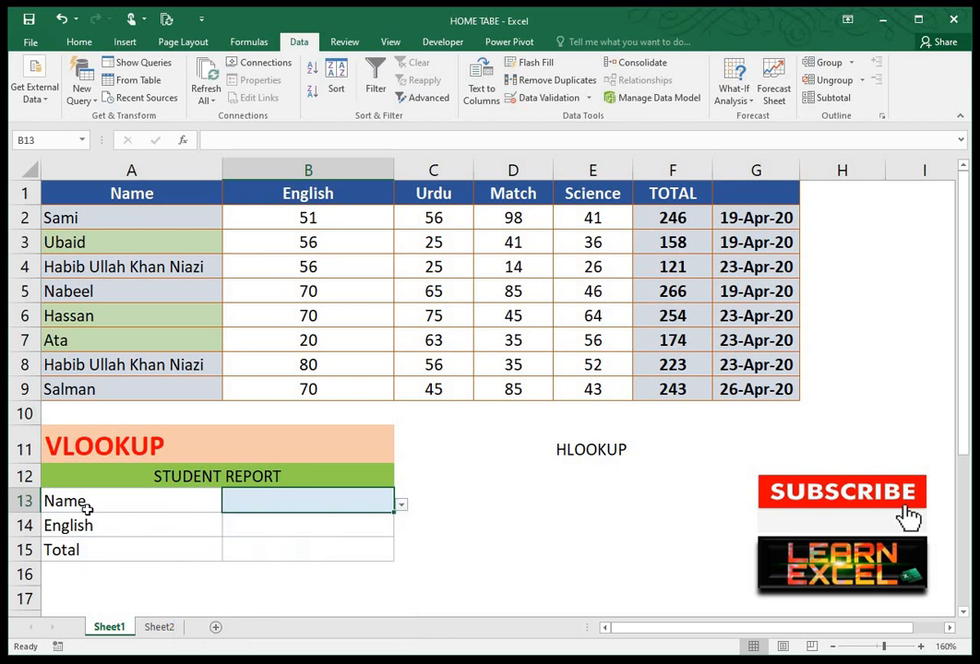
left_click(137, 523)
left_click(266, 500)
left_click(264, 530)
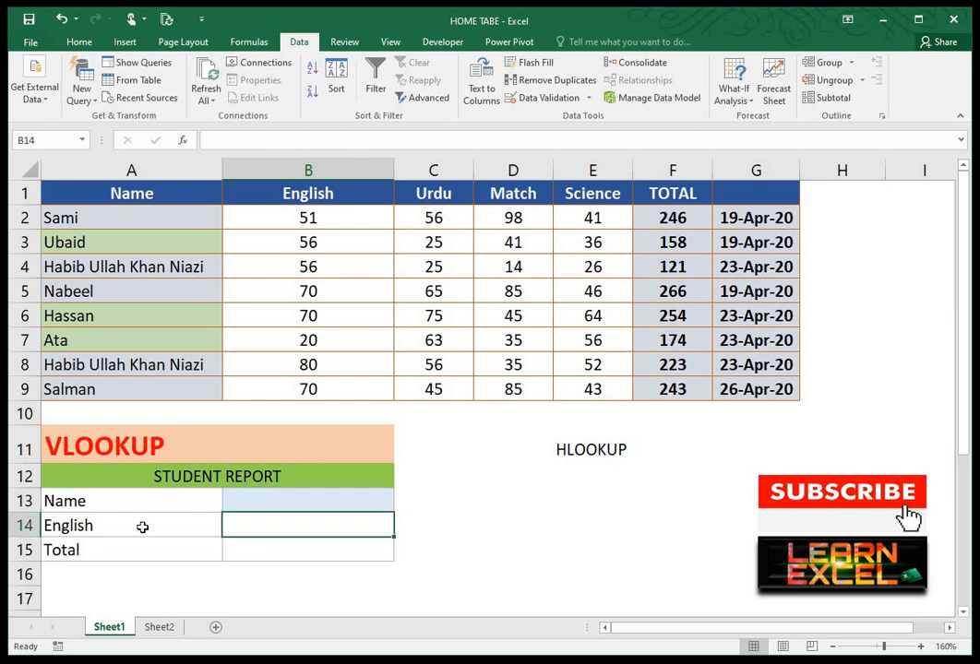
left_click(142, 527)
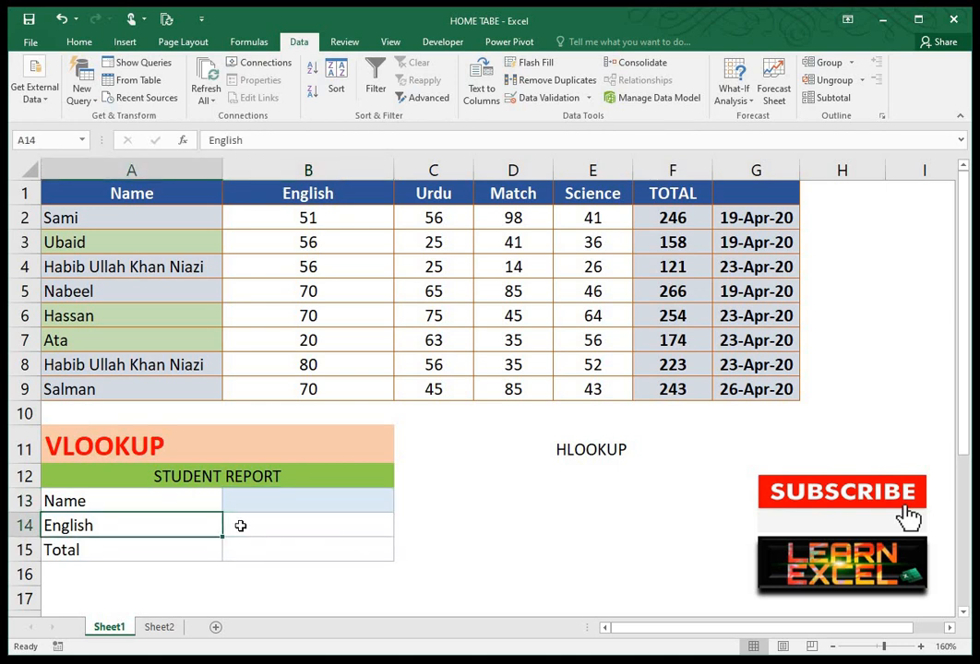
left_click(240, 525)
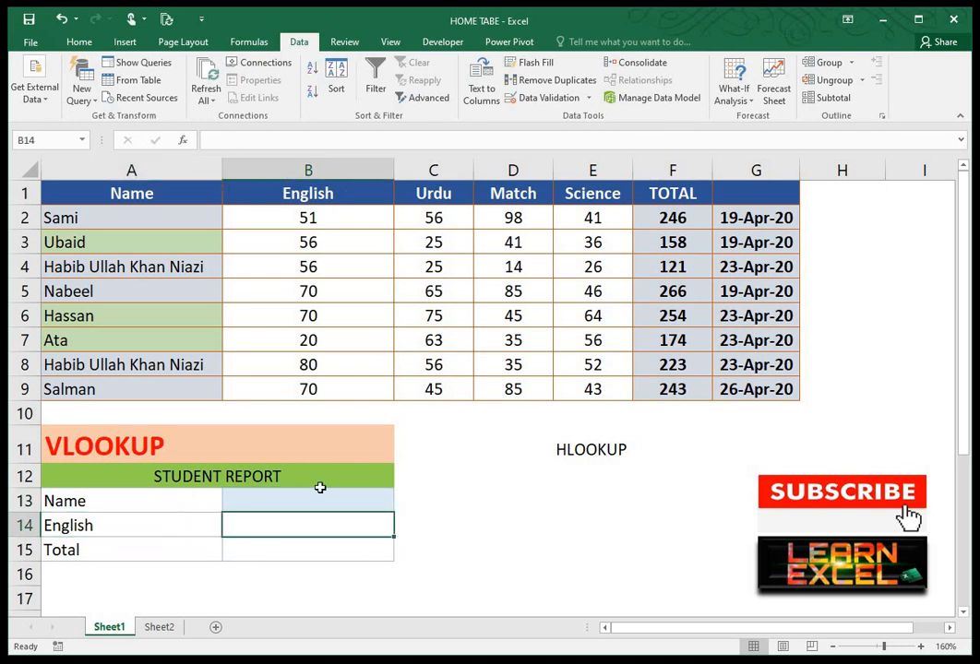
Choose the name of the student in row 6 from the drop-down list in cell B13.
left_click(388, 505)
left_click(401, 506)
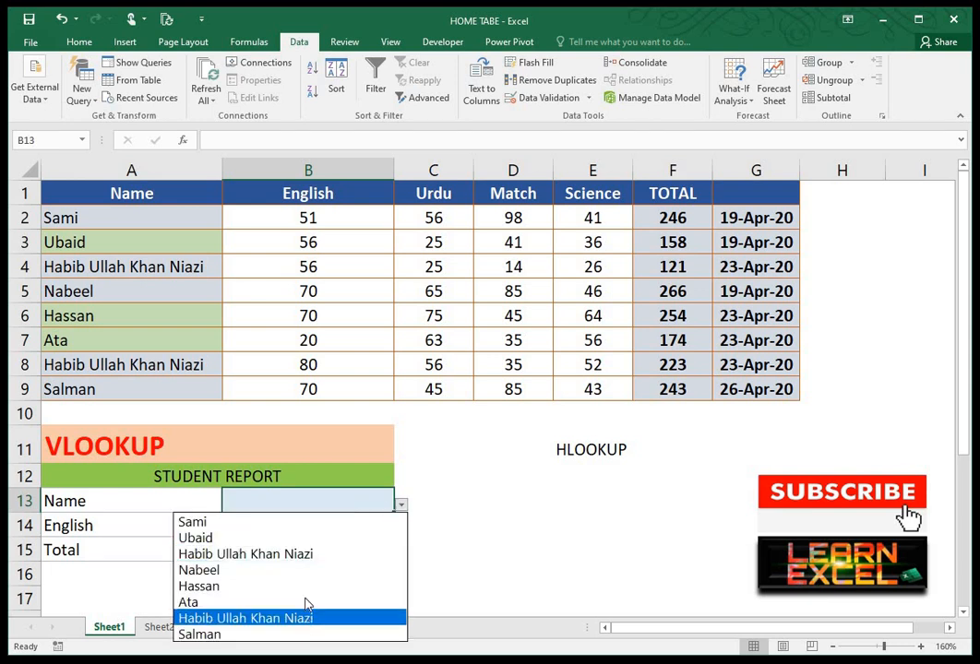
left_click(306, 587)
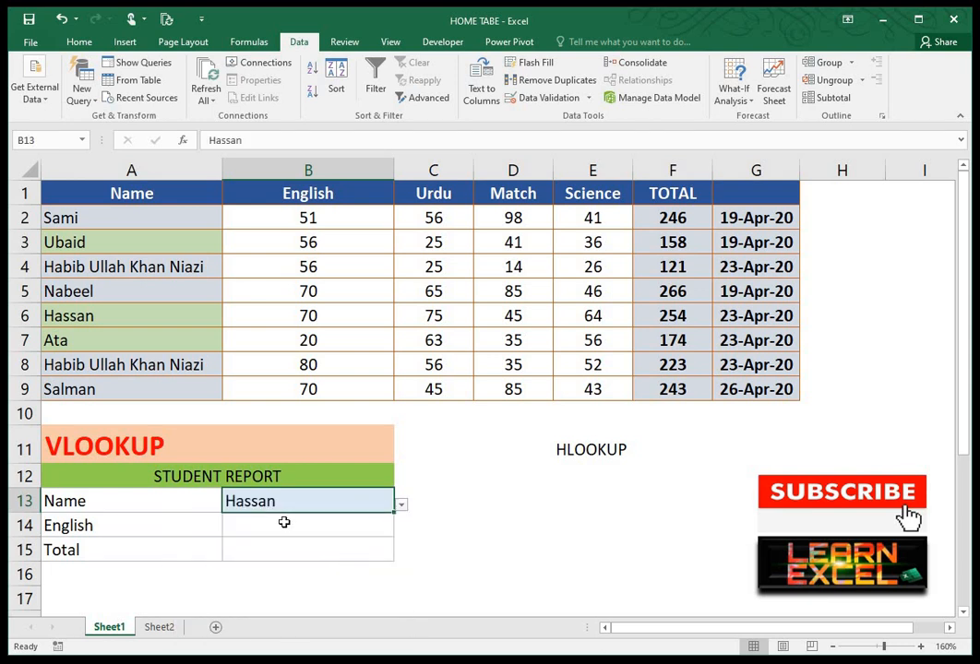
Examine the chosen student's English mark in row 6, the report's English cell B14 and the name list in B13.
left_click(103, 522)
left_click(287, 527)
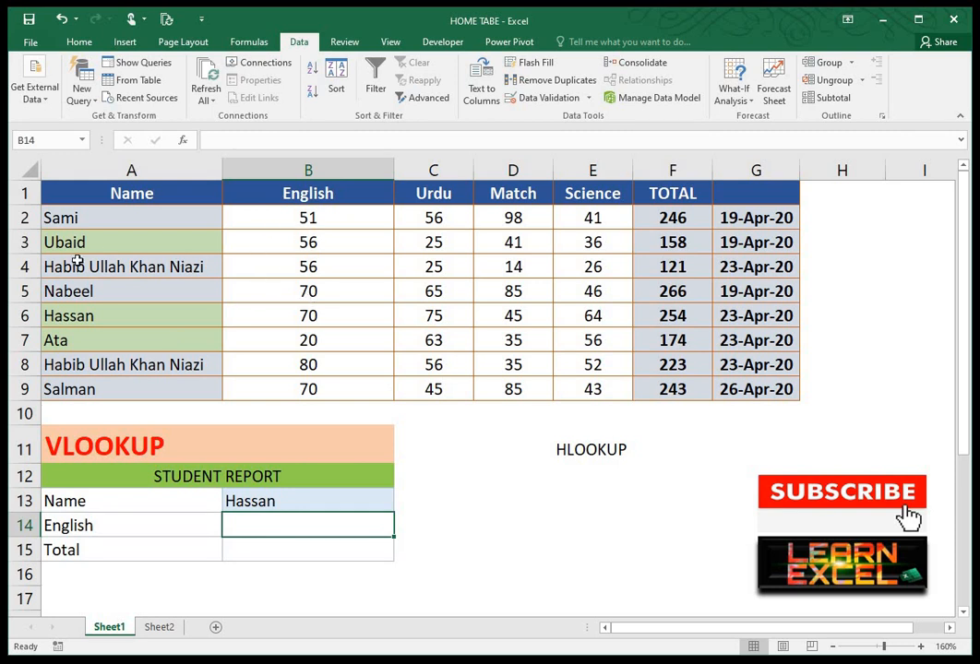
left_click_drag(77, 315, 296, 313)
left_click(312, 316)
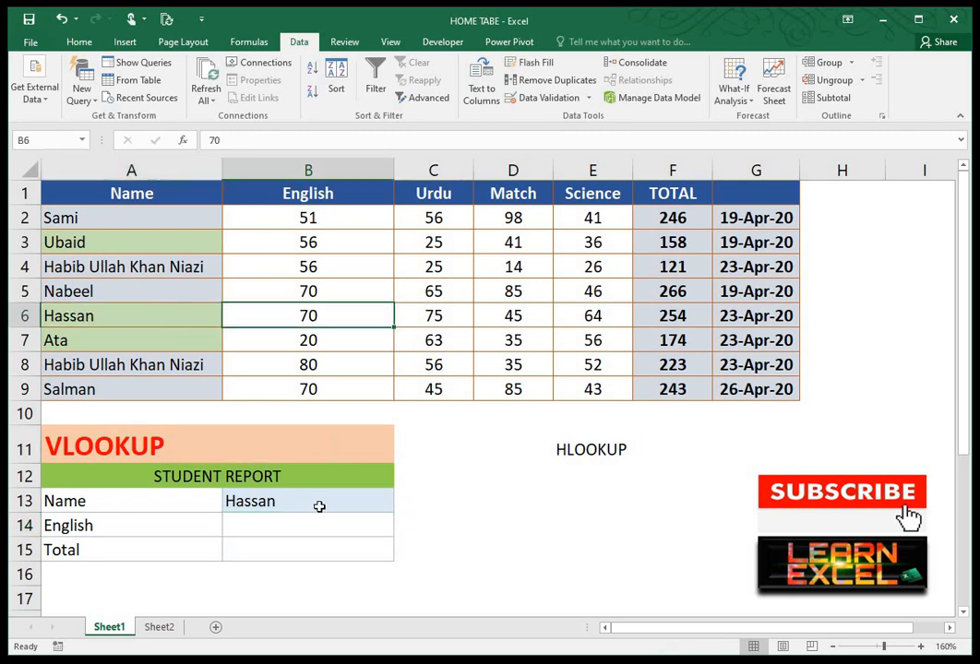
left_click(313, 521)
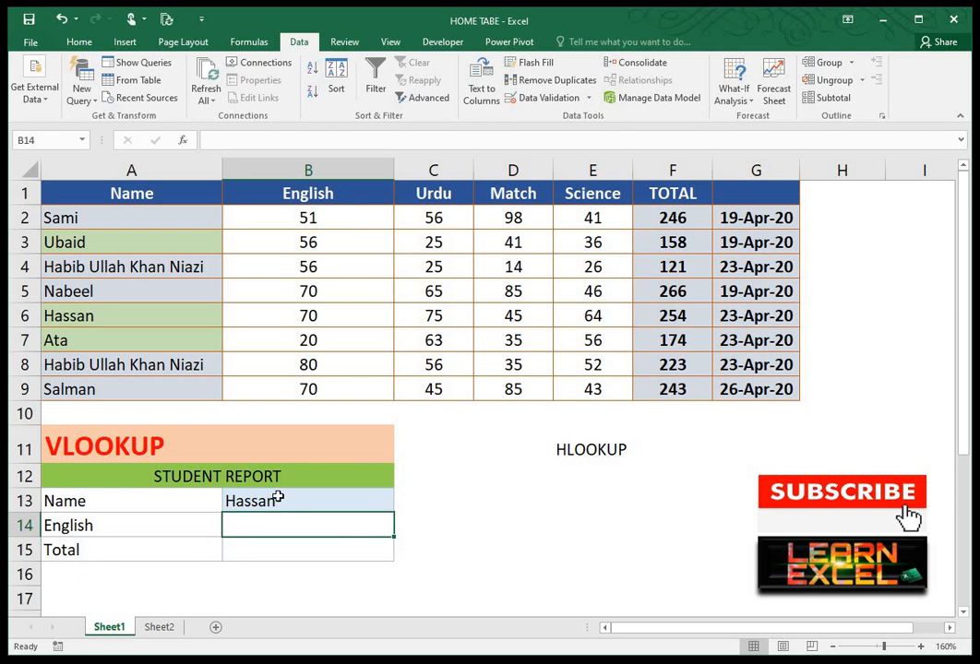
left_click(277, 499)
left_click(400, 504)
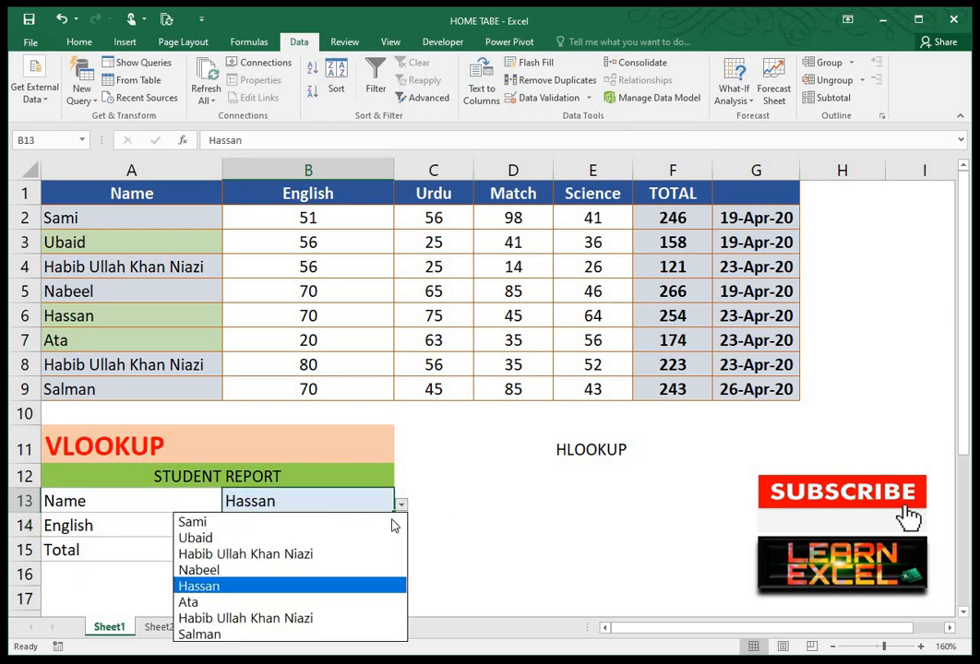
key("Escape")
key("Return")
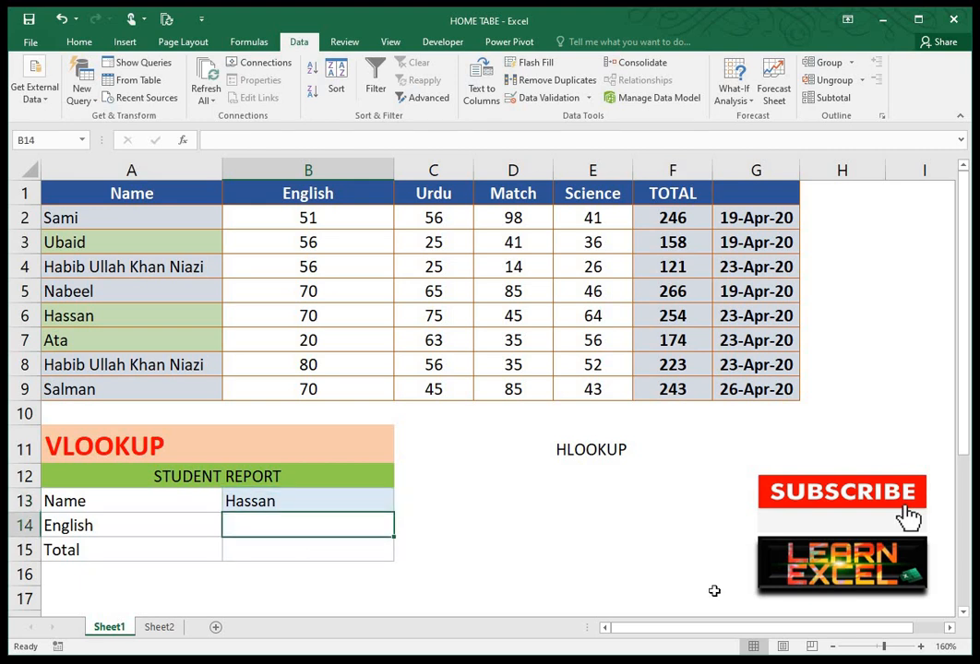
type("=")
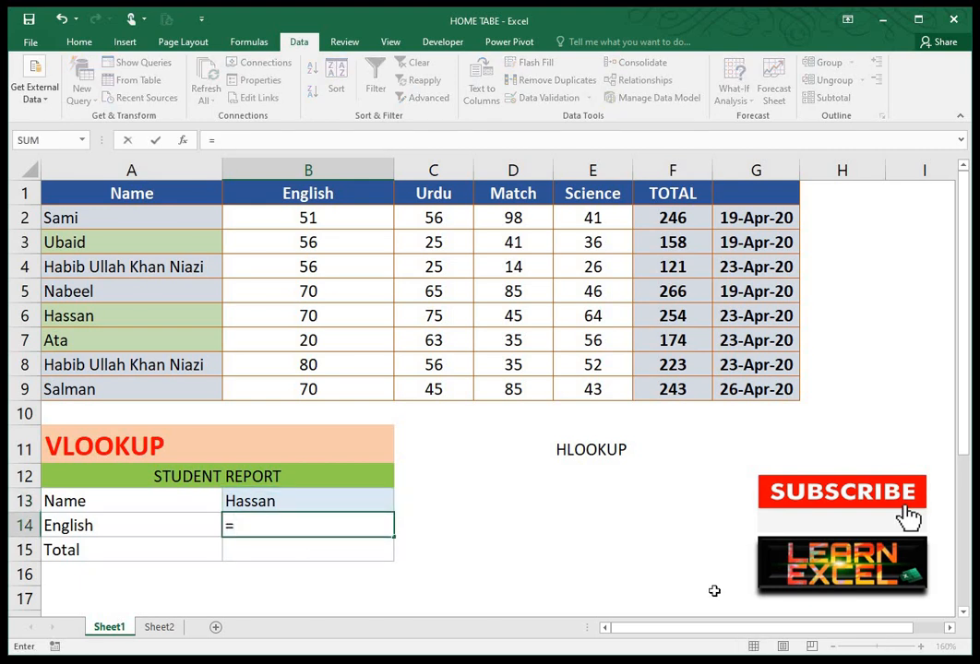
type("VLOOKUP")
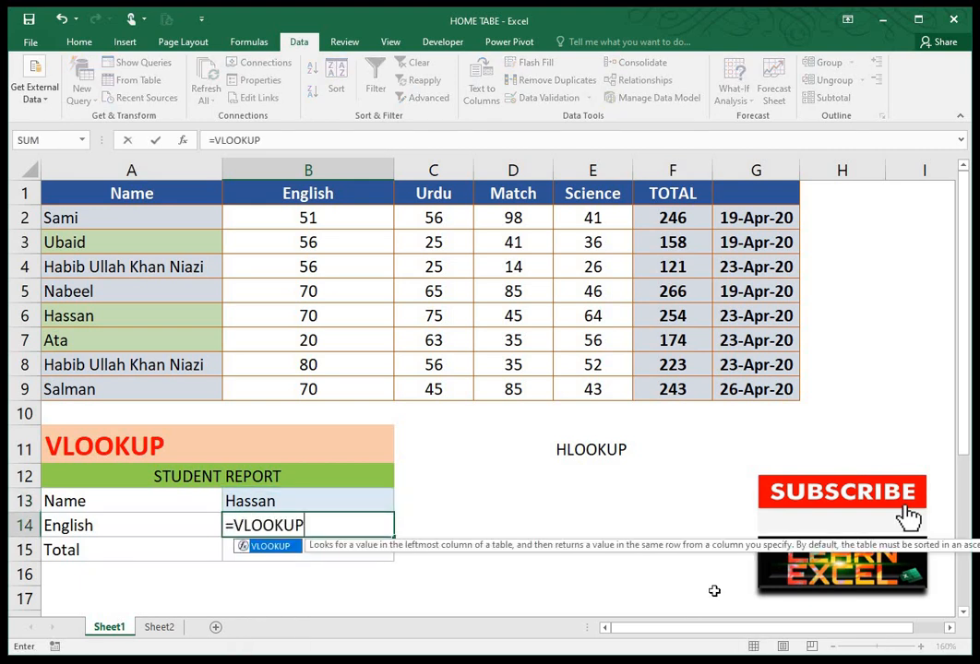
type("(")
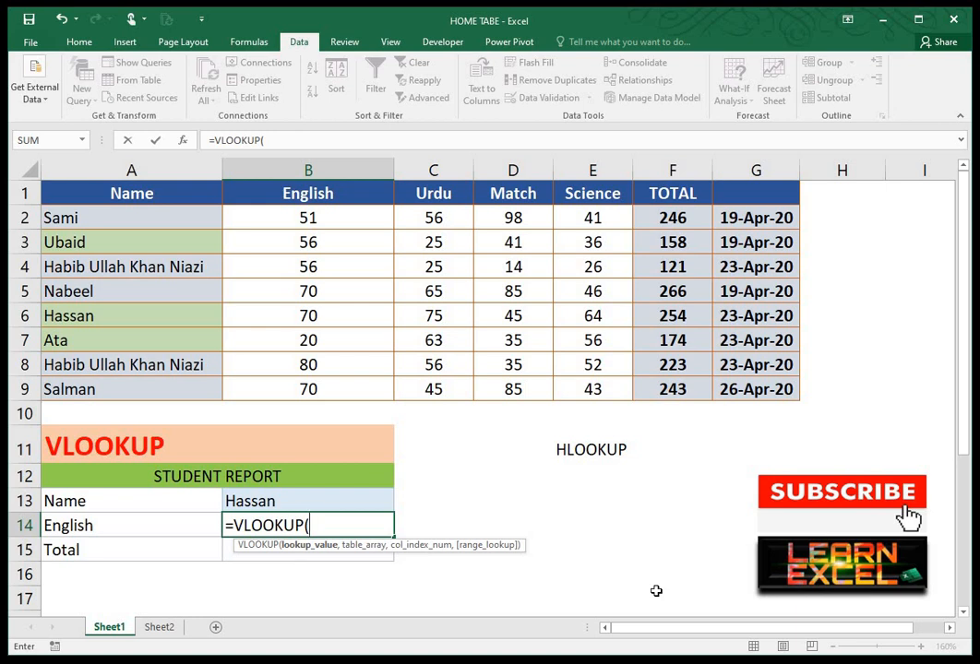
left_click(336, 501)
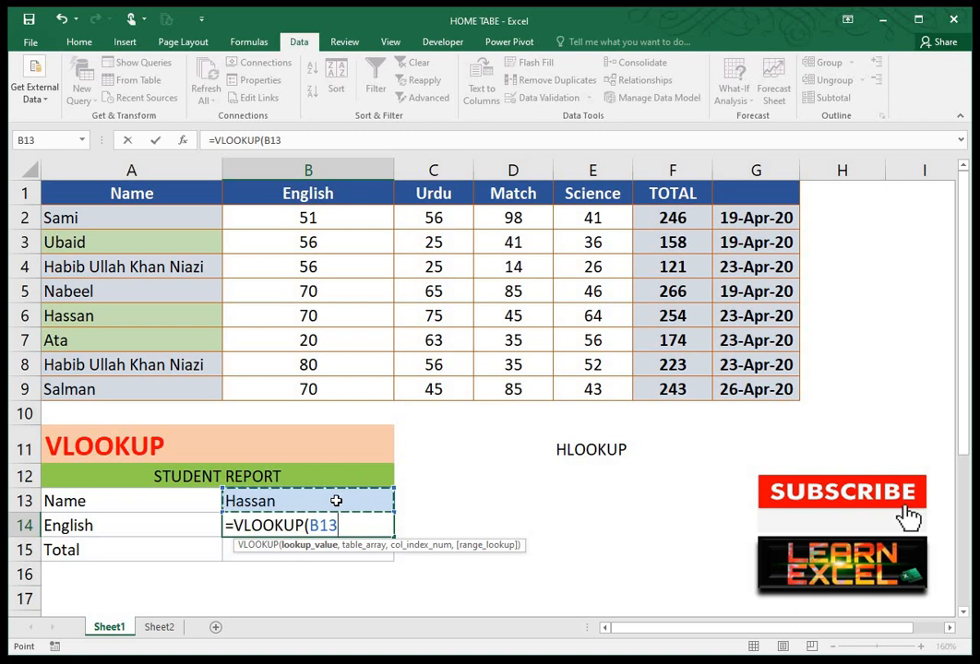
type(",")
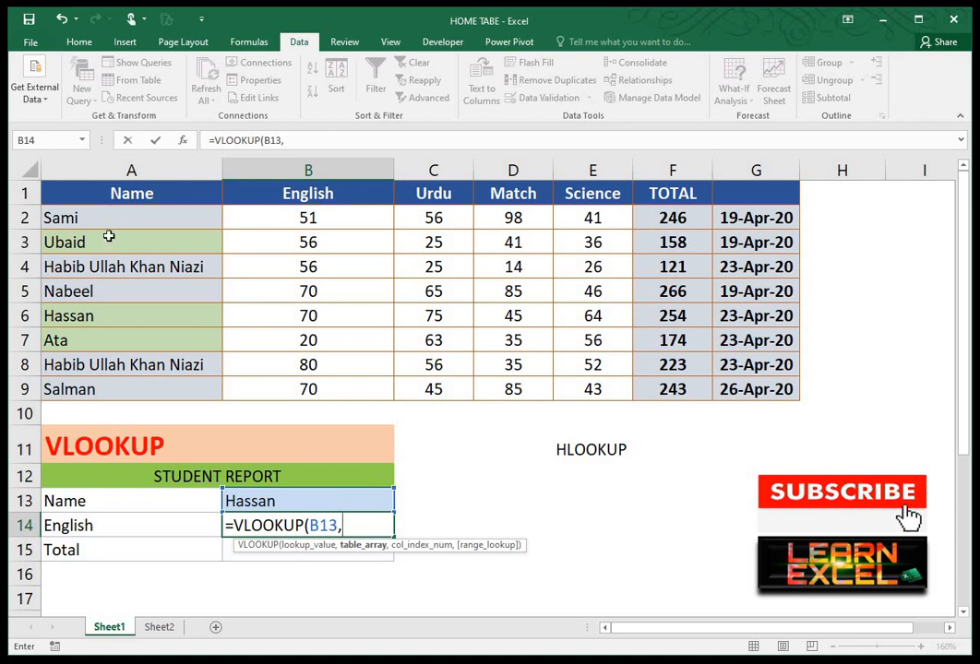
left_click_drag(109, 226, 103, 385)
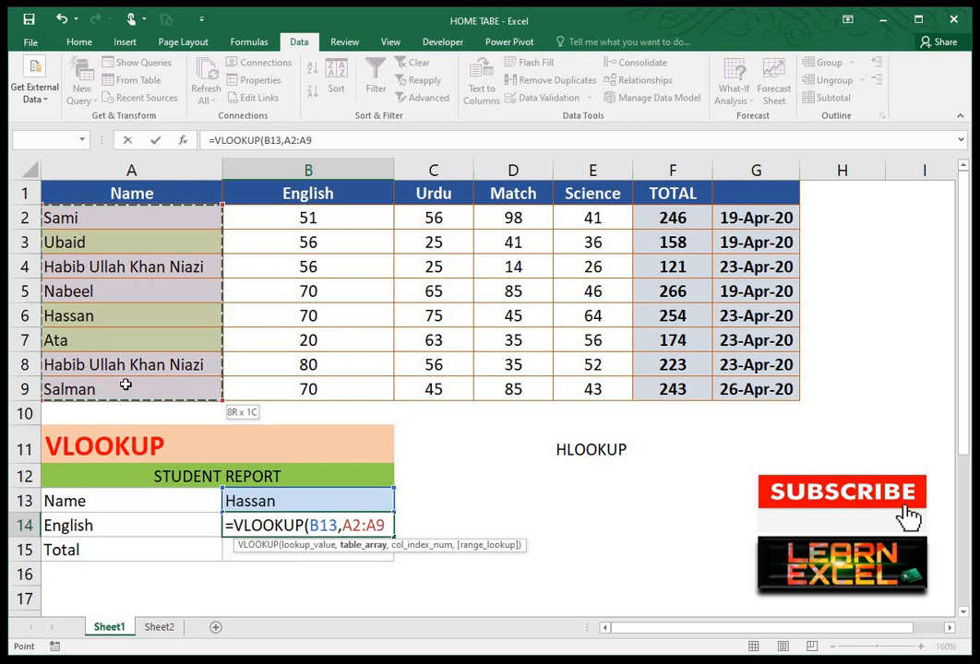
left_click_drag(222, 386, 756, 392)
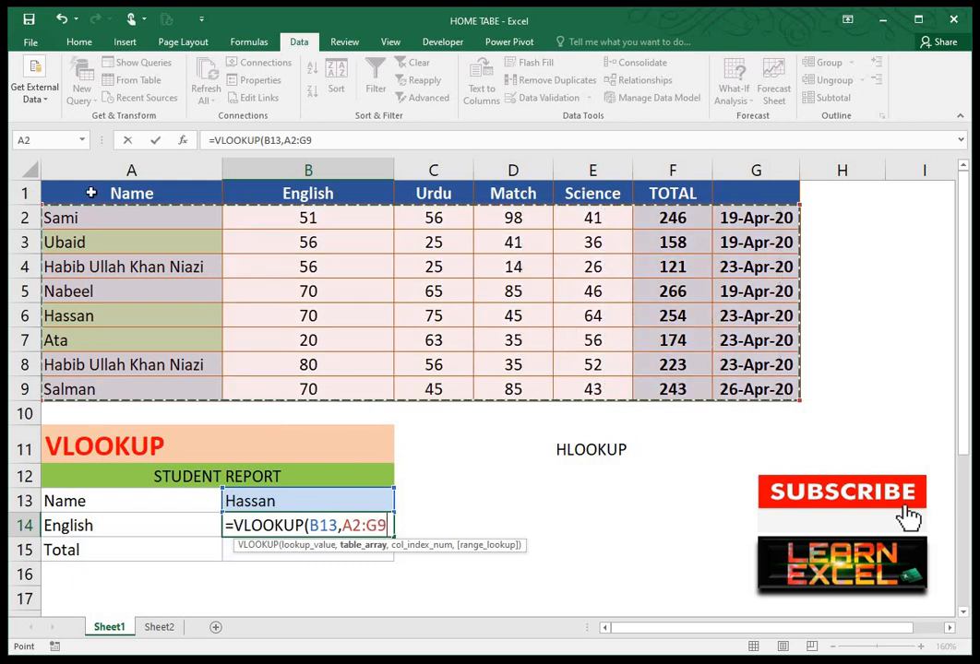
left_click_drag(188, 200, 756, 392)
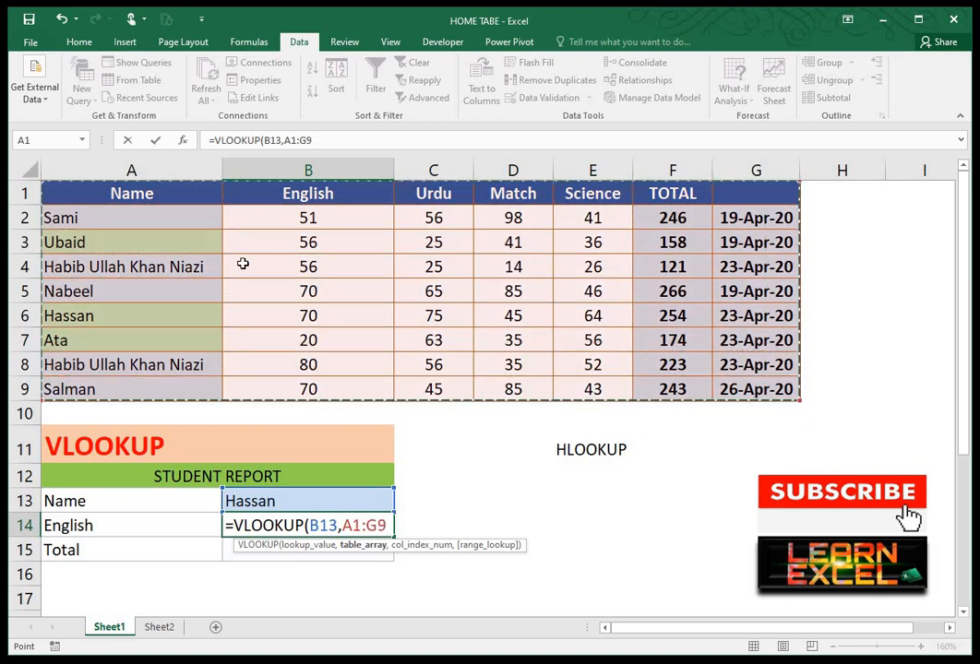
left_click_drag(127, 204, 145, 393)
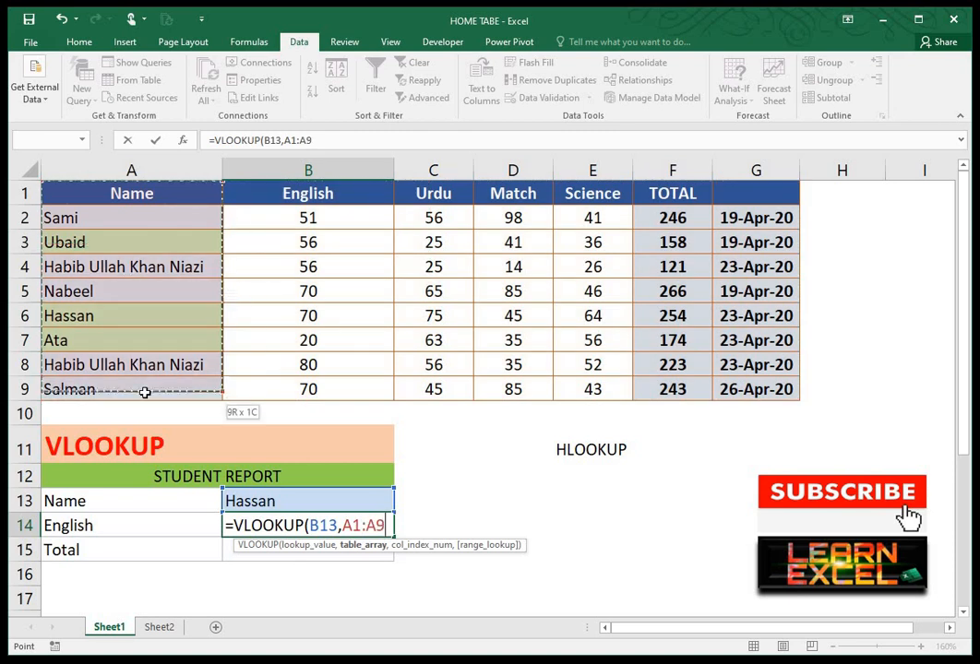
key("Escape")
Copy the Name column A1:A9 and paste it beside the marks table, starting at cell H1.
left_click_drag(155, 193, 171, 355)
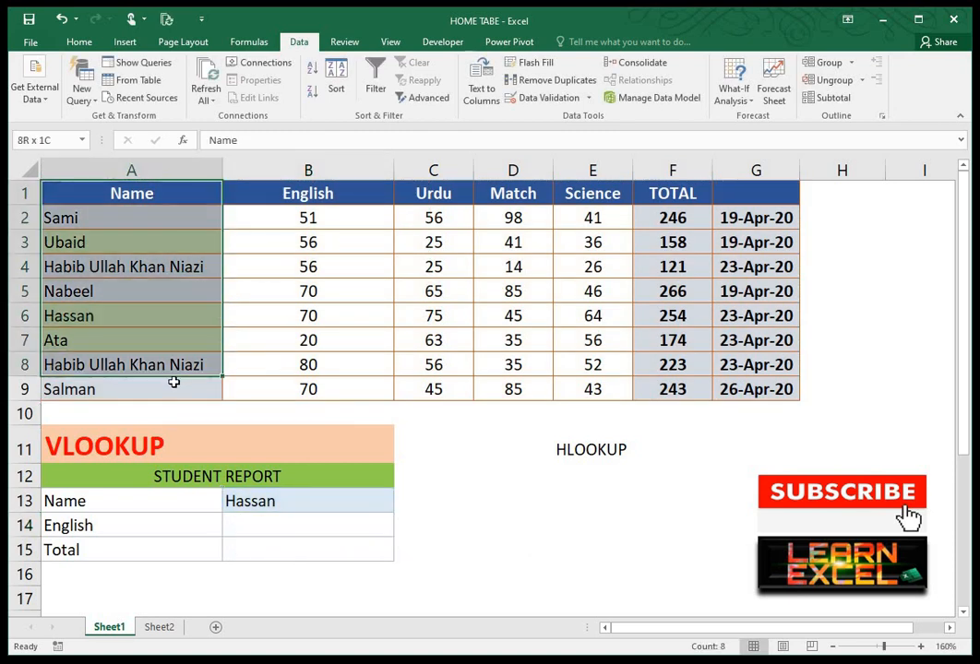
key("ctrl+c")
left_click(867, 196)
key("ctrl+v")
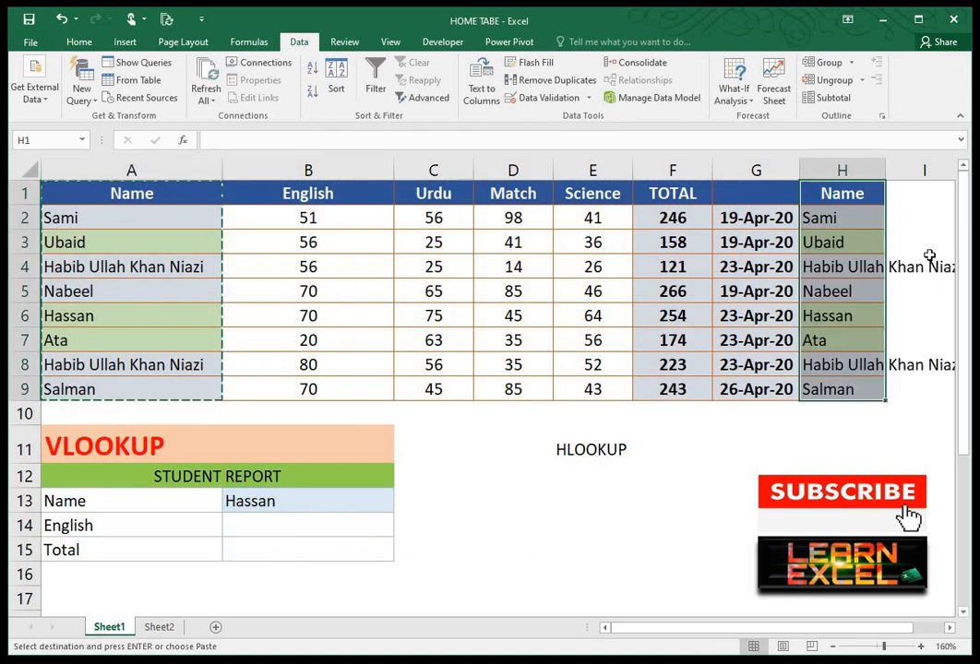
left_click(674, 265)
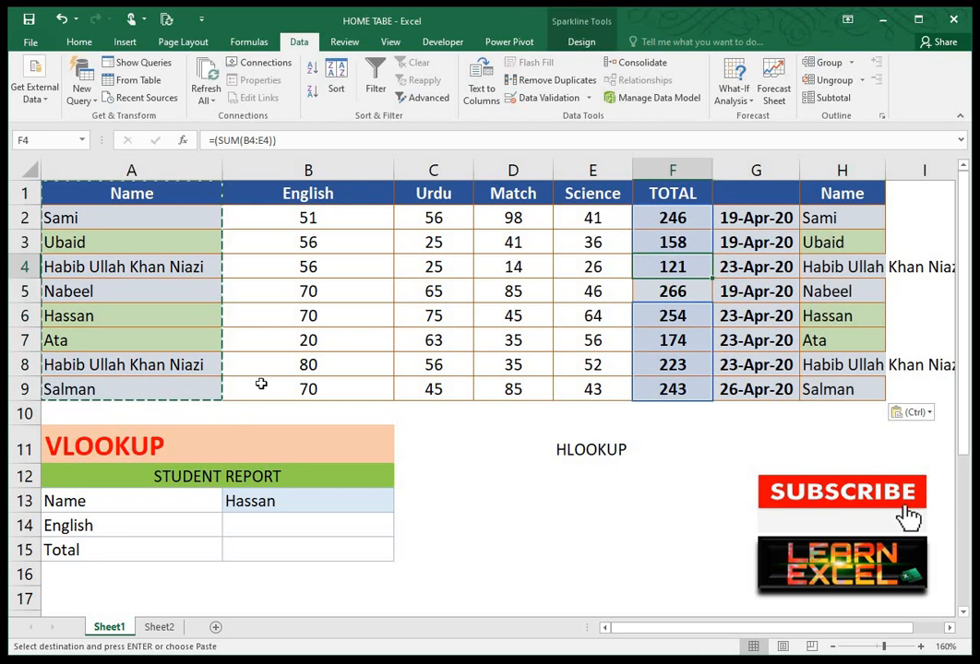
Undo the pasting of the Name column into column H.
left_click_drag(253, 189, 314, 391)
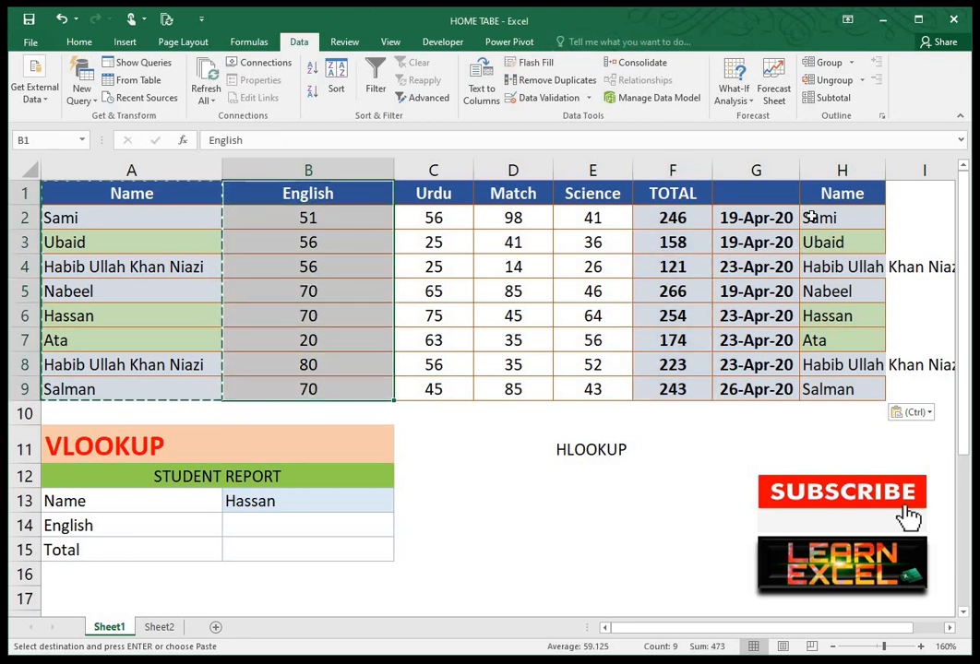
left_click_drag(833, 194, 328, 384)
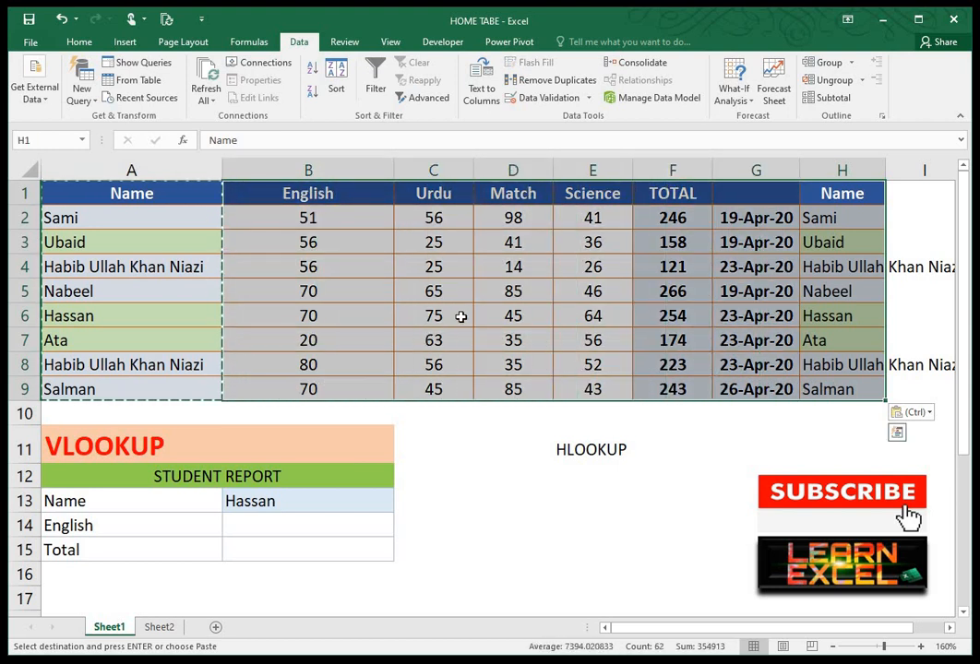
left_click(433, 316)
key("ctrl+z")
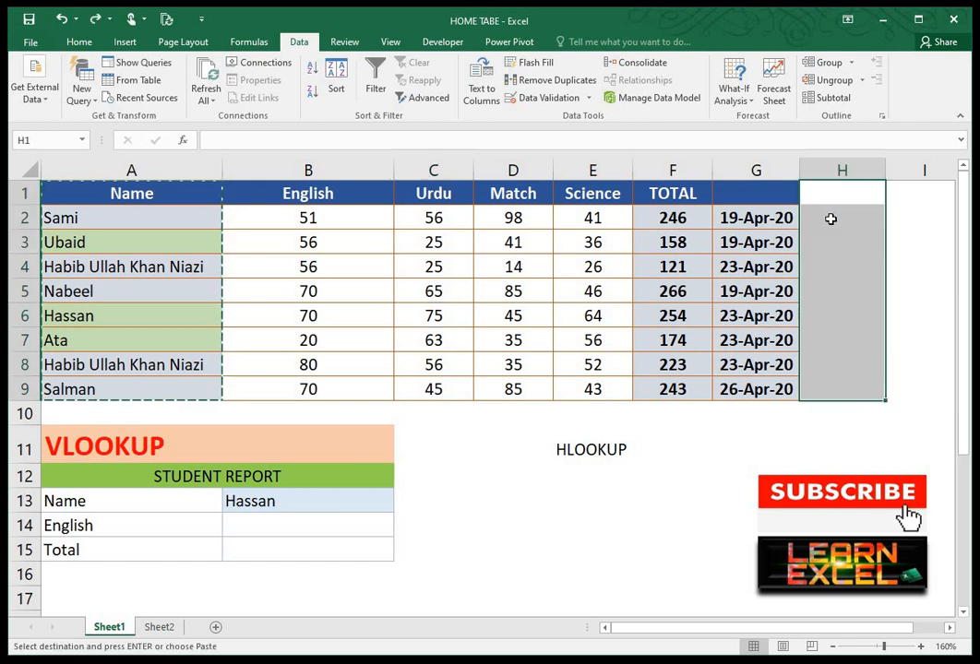
left_click(440, 291)
Begin a VLOOKUP formula in the report's English cell B14 with lookup value B13 and table range A1:G9.
left_click(281, 530)
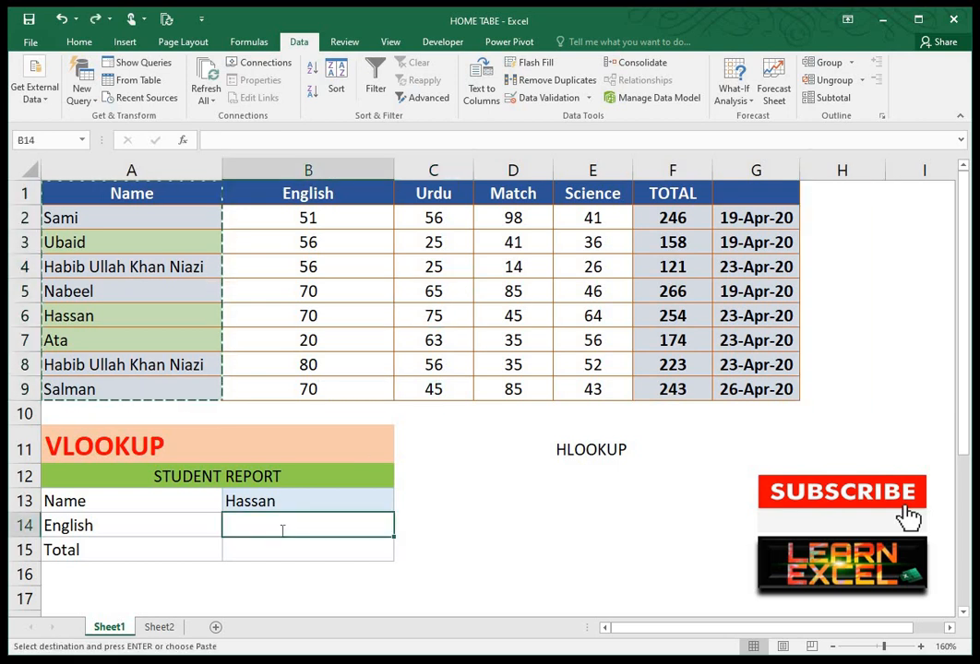
type("=VLOOKUP")
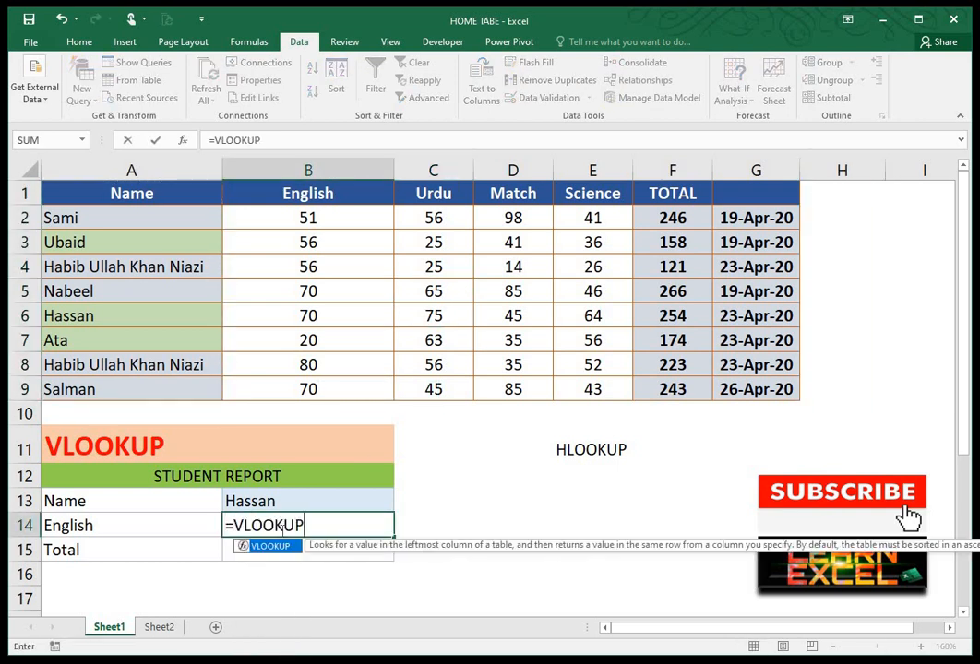
type("(")
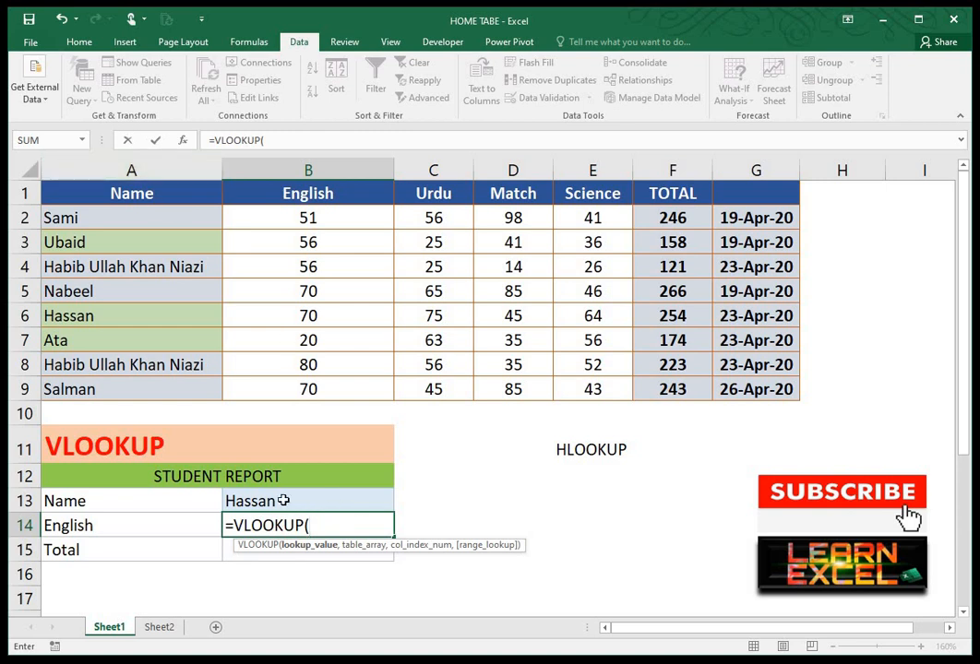
left_click(265, 500)
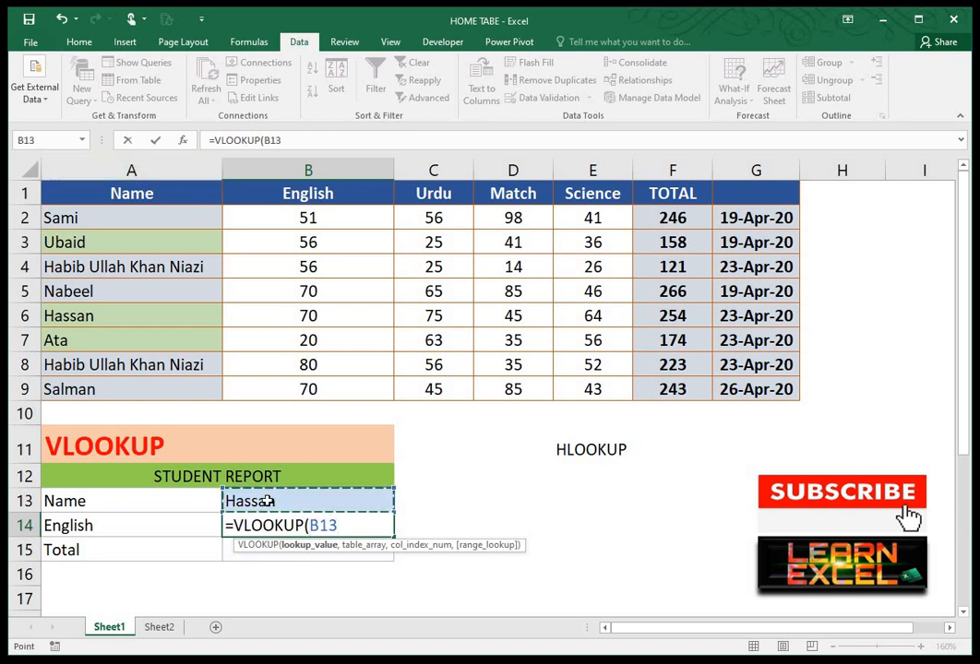
type(",")
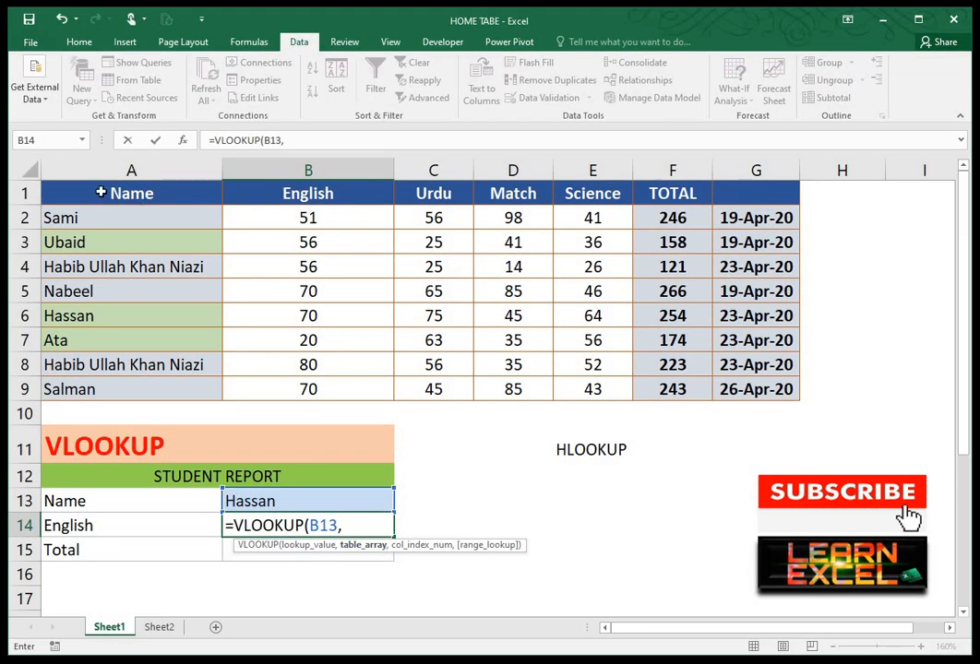
left_click_drag(101, 192, 741, 389)
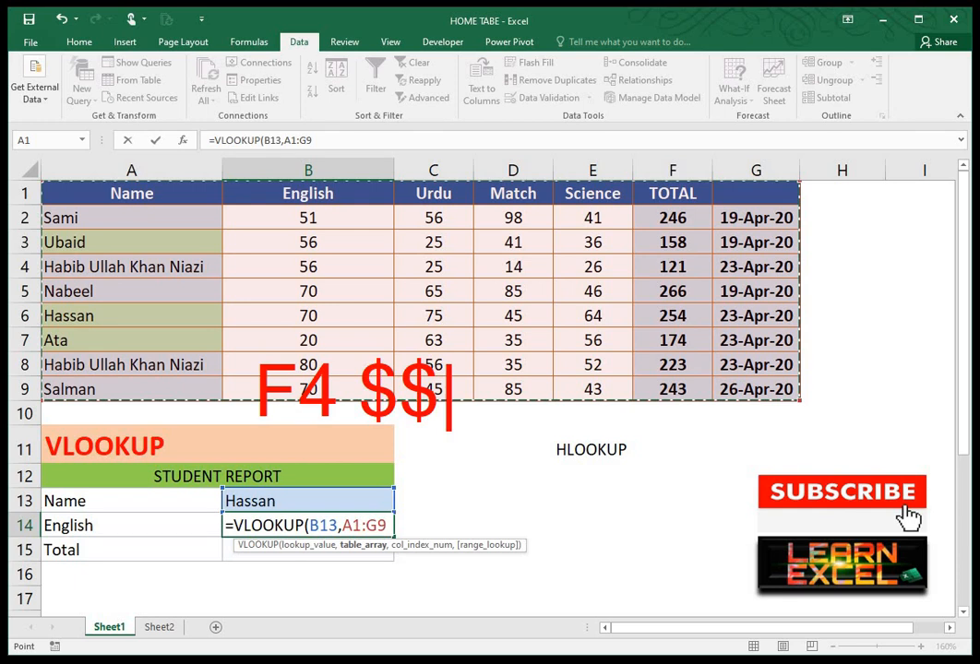
Cycle the formula's table range through its absolute and mixed reference forms back to relative references.
left_click(365, 525)
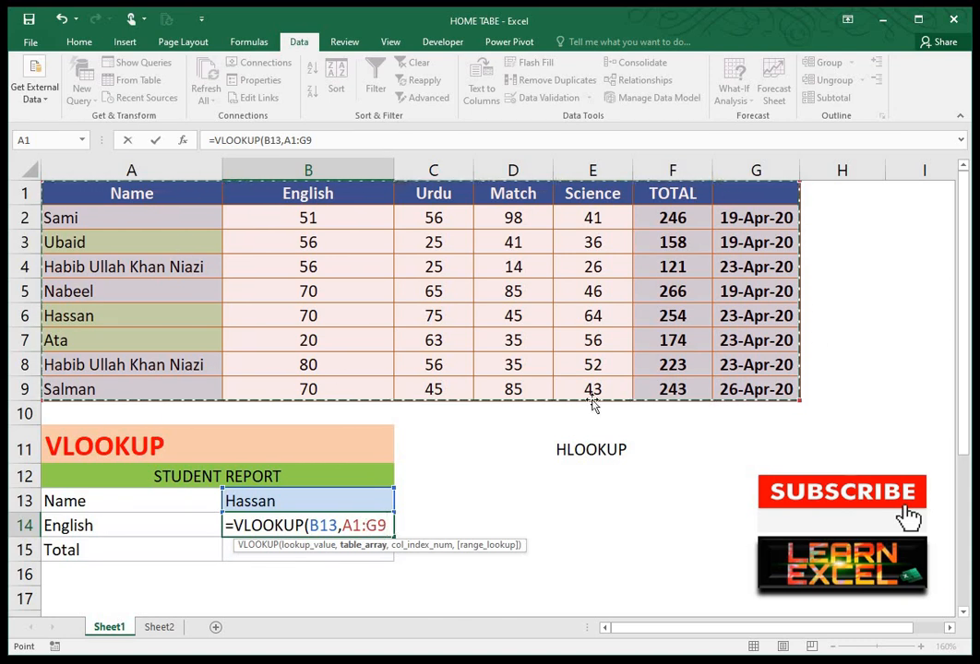
key("F4")
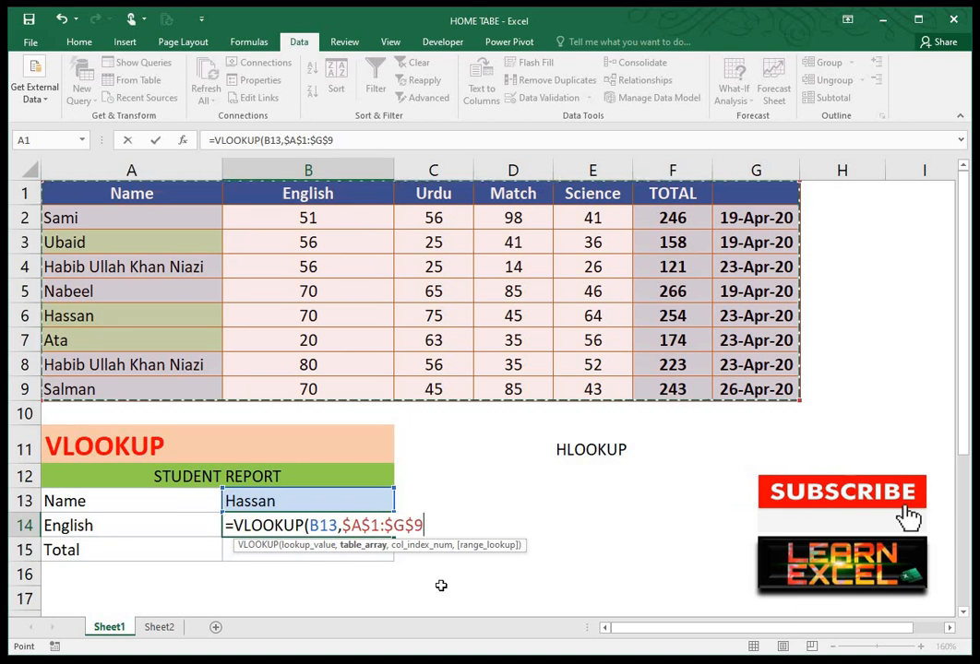
key("F4")
key("F4")
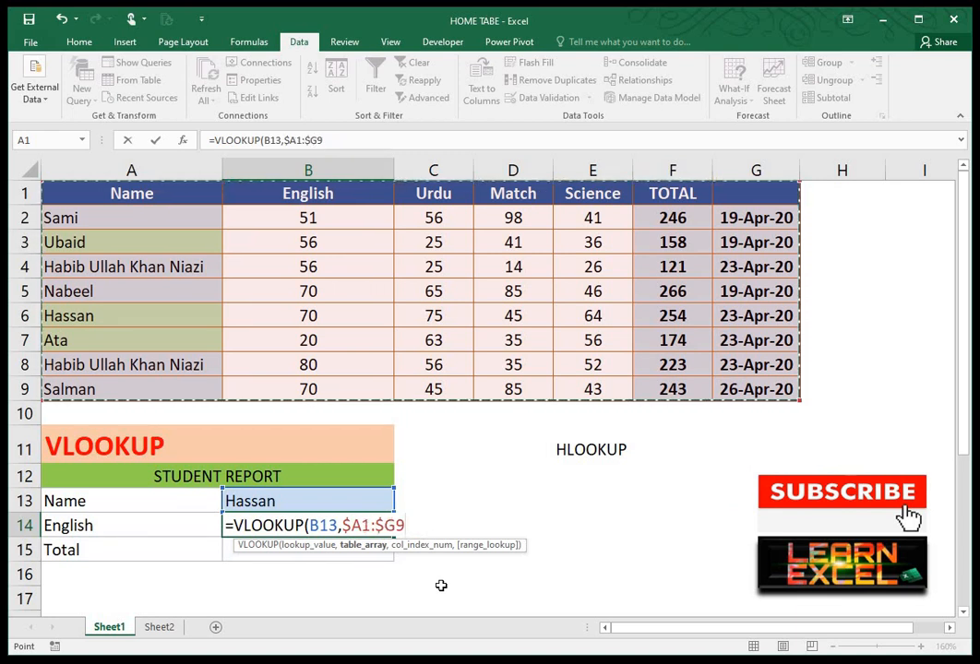
key("F4")
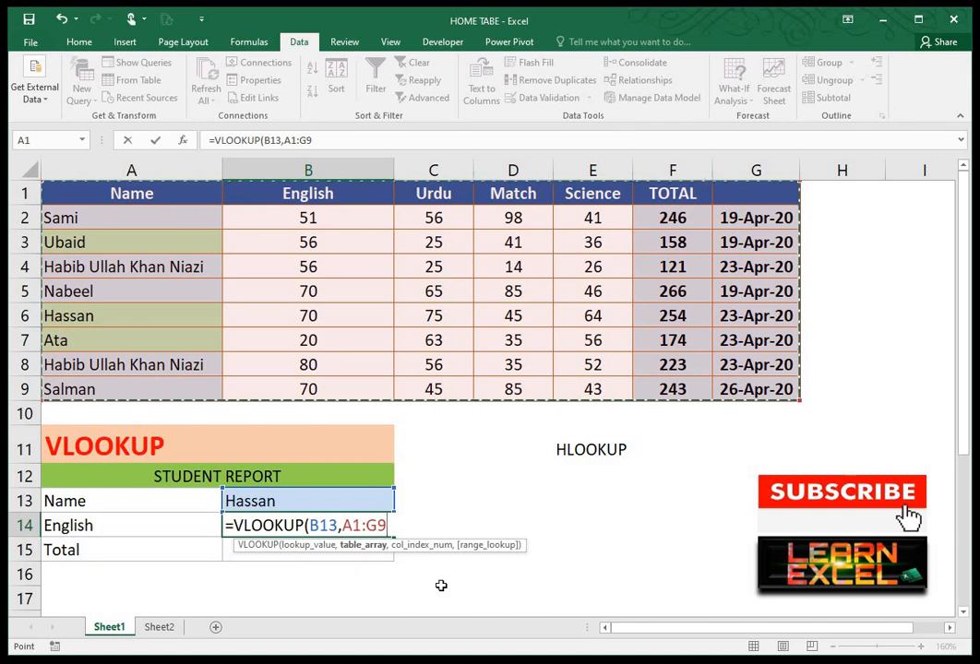
Complete the VLOOKUP formula in B14 with column index 2 and range lookup 0 for an exact match.
type(",")
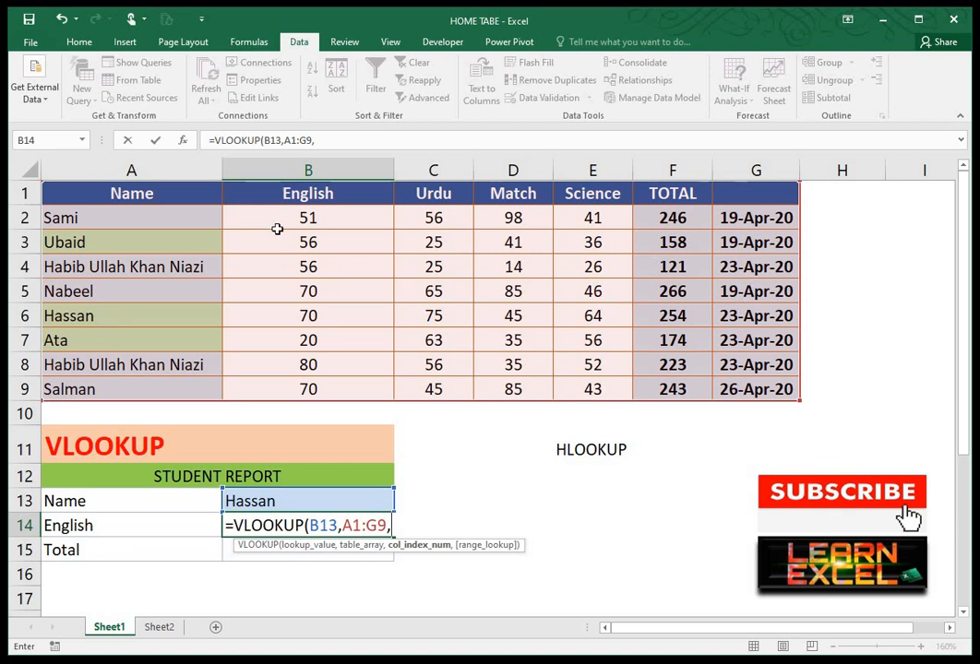
left_click(122, 197)
left_click(256, 195)
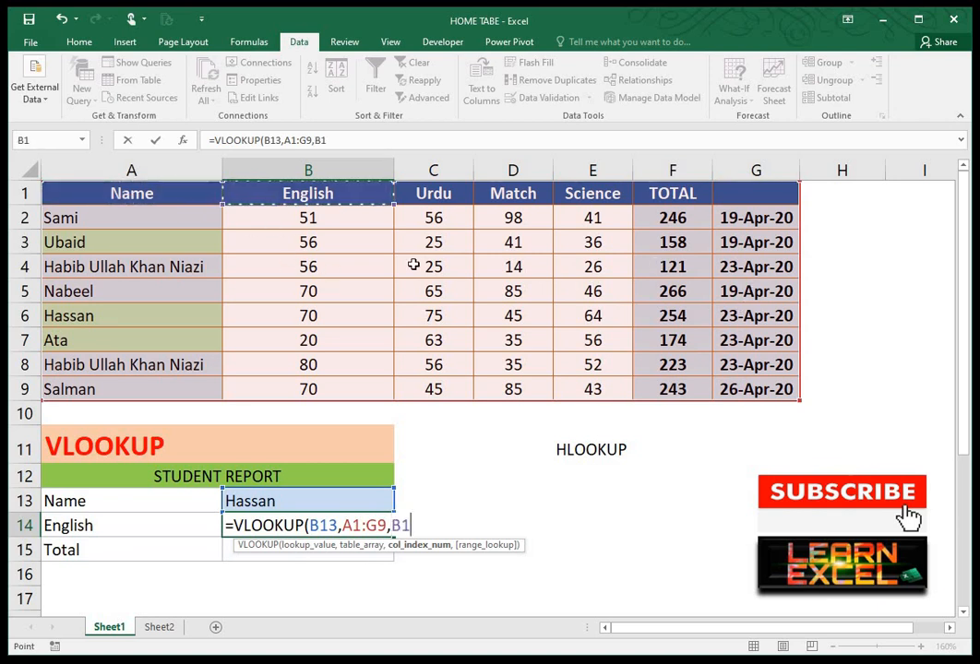
key("BackSpace")
key("BackSpace")
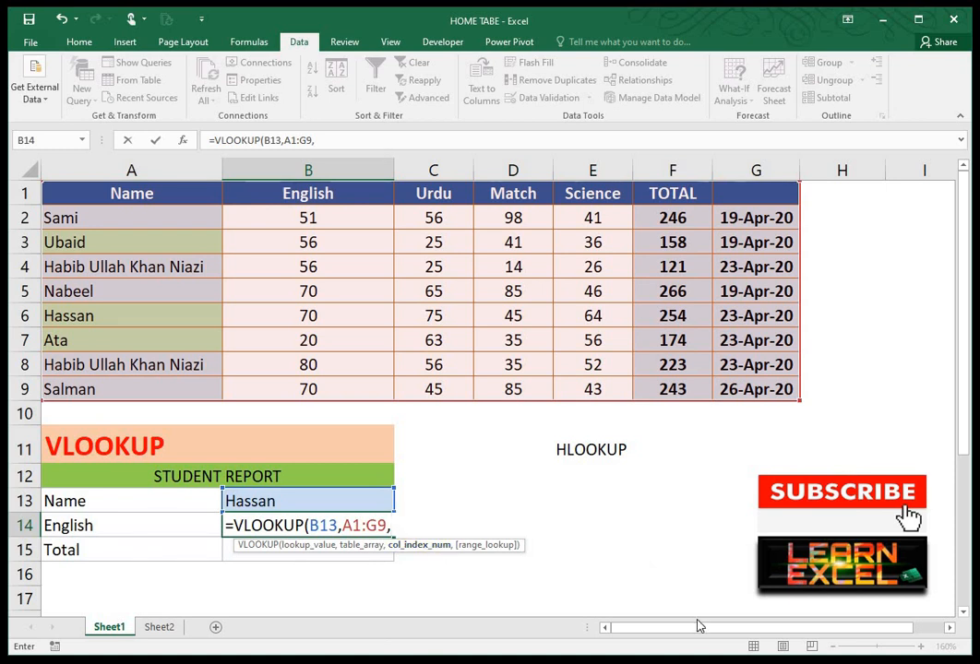
type("2,")
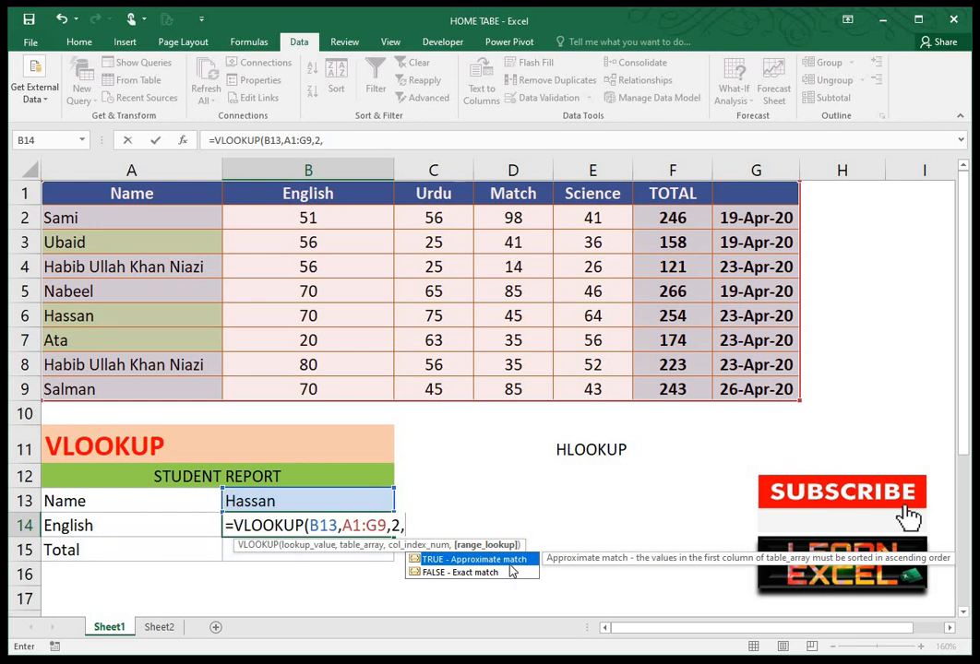
type("0")
type(")")
key("Return")
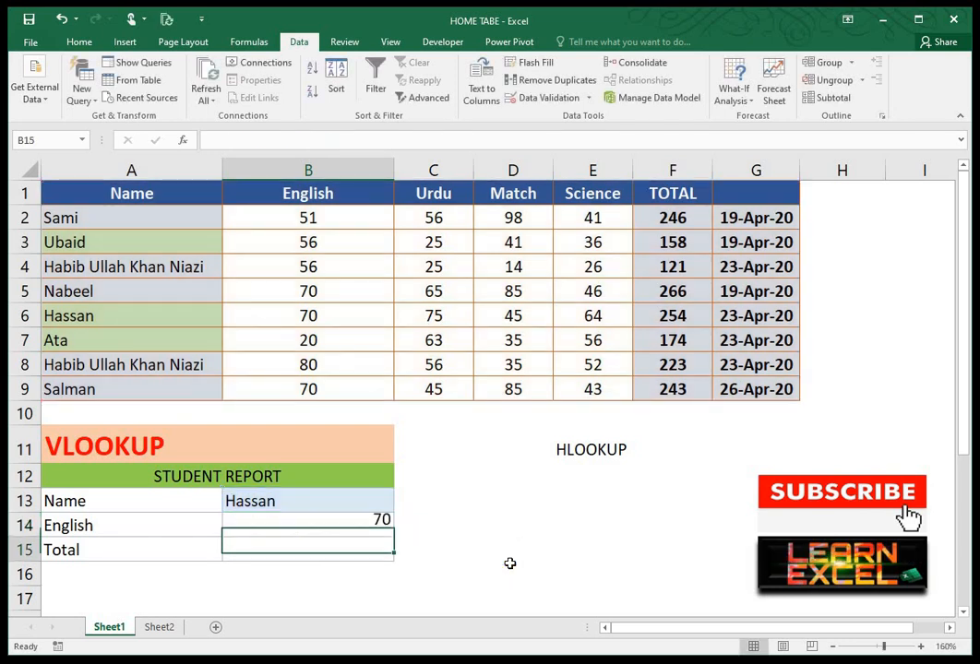
Test the English lookup by choosing the students of rows 3, 7, 2 and 6 in turn from the B13 drop-down list.
left_click(335, 527)
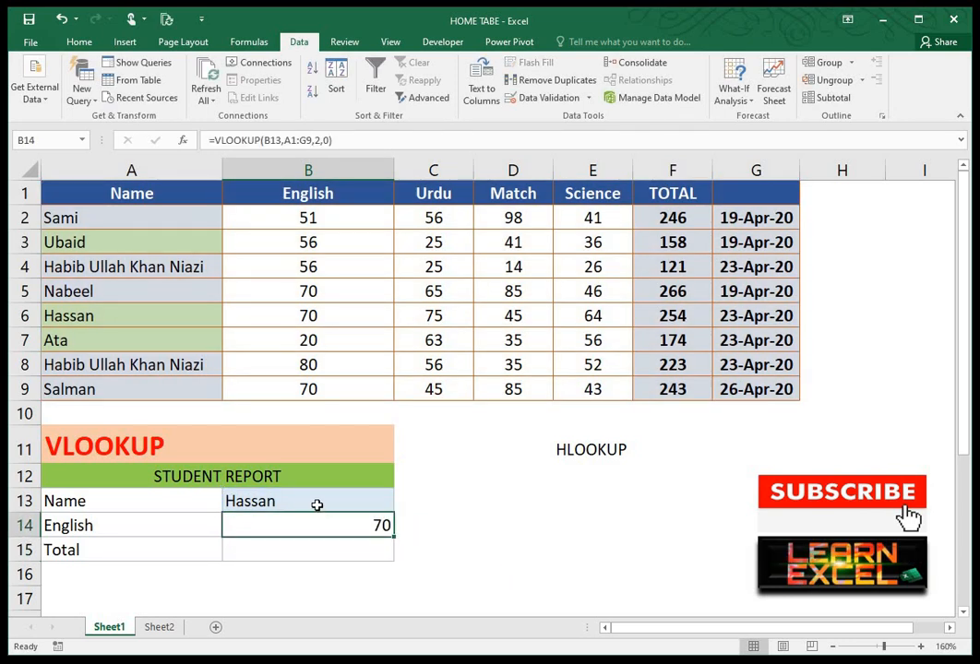
left_click(317, 504)
left_click(400, 505)
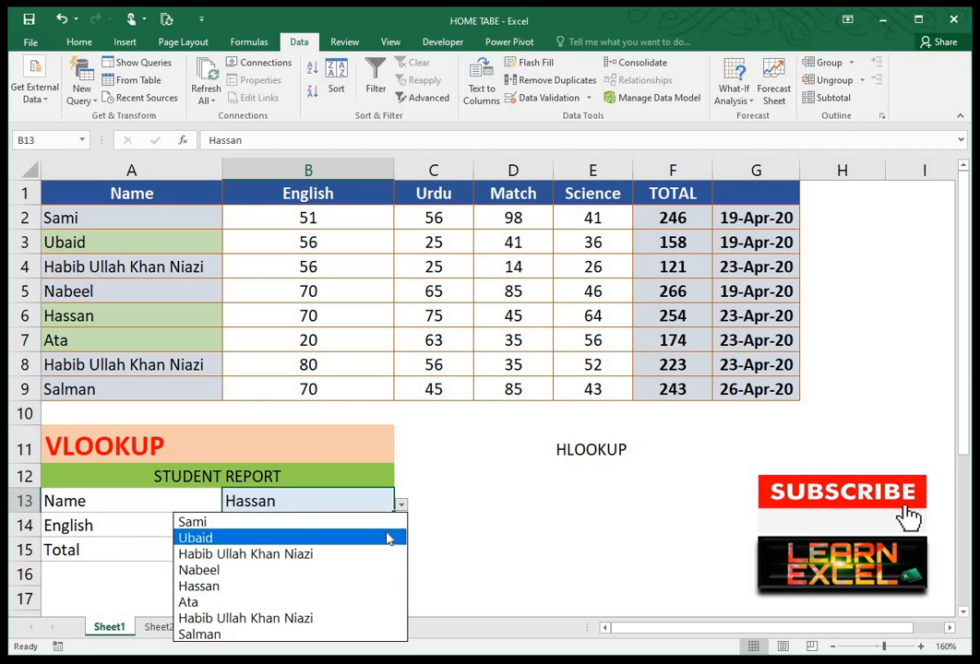
left_click(388, 538)
left_click(401, 505)
left_click(359, 601)
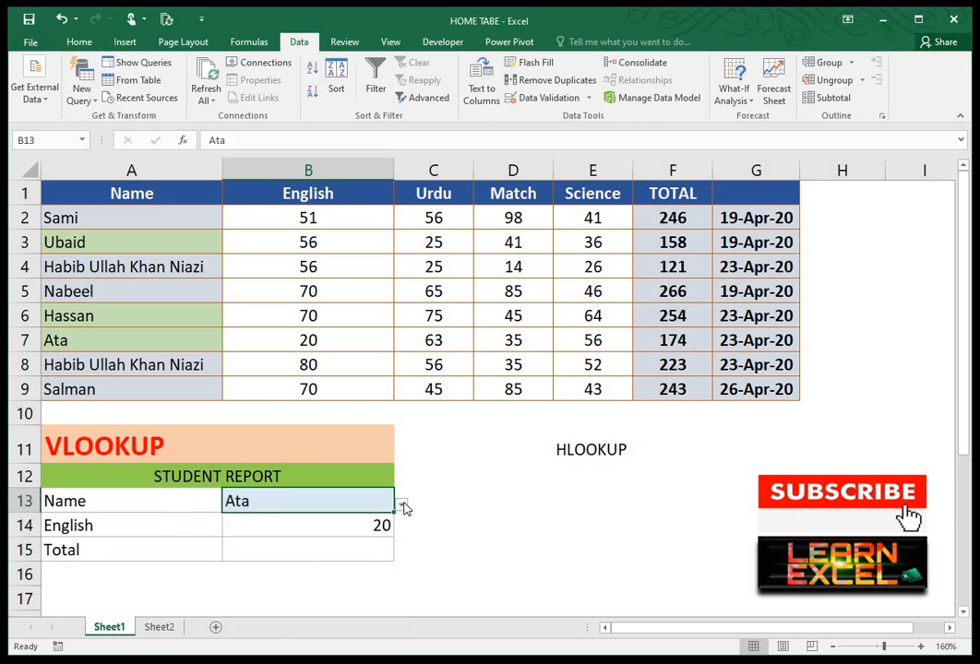
left_click(401, 505)
left_click(337, 523)
left_click(401, 505)
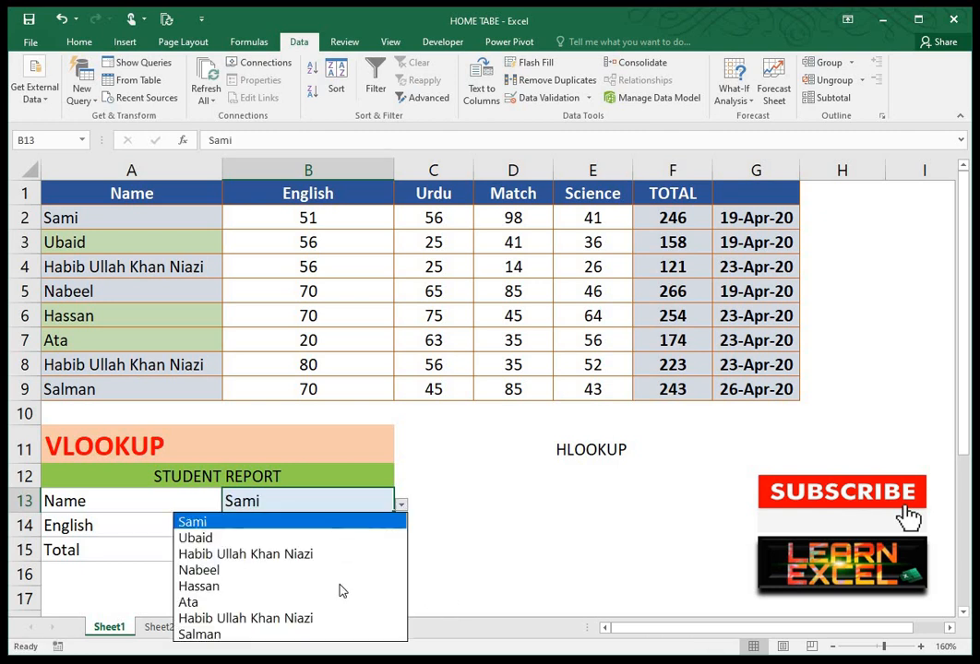
left_click(339, 586)
left_click(376, 525)
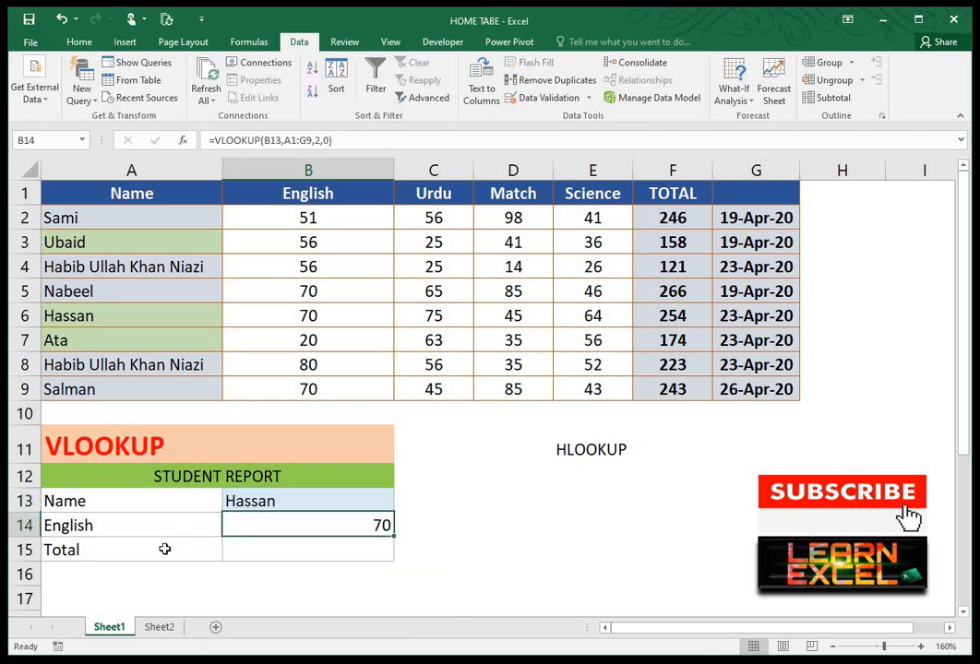
Replace the report label in cell A15 with Science.
left_click(154, 549)
type("sCIENCE")
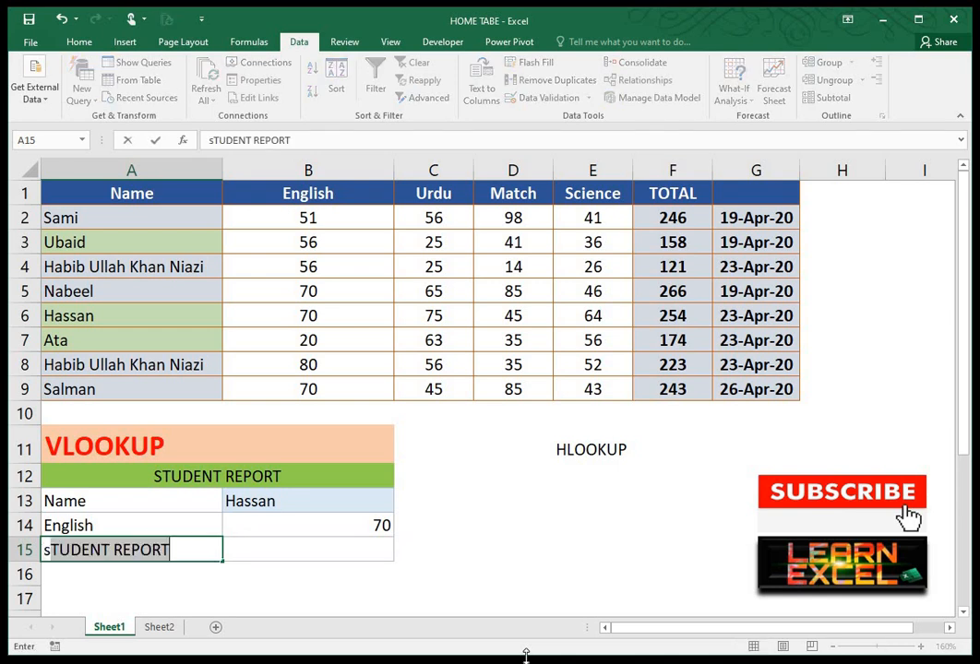
key("Return")
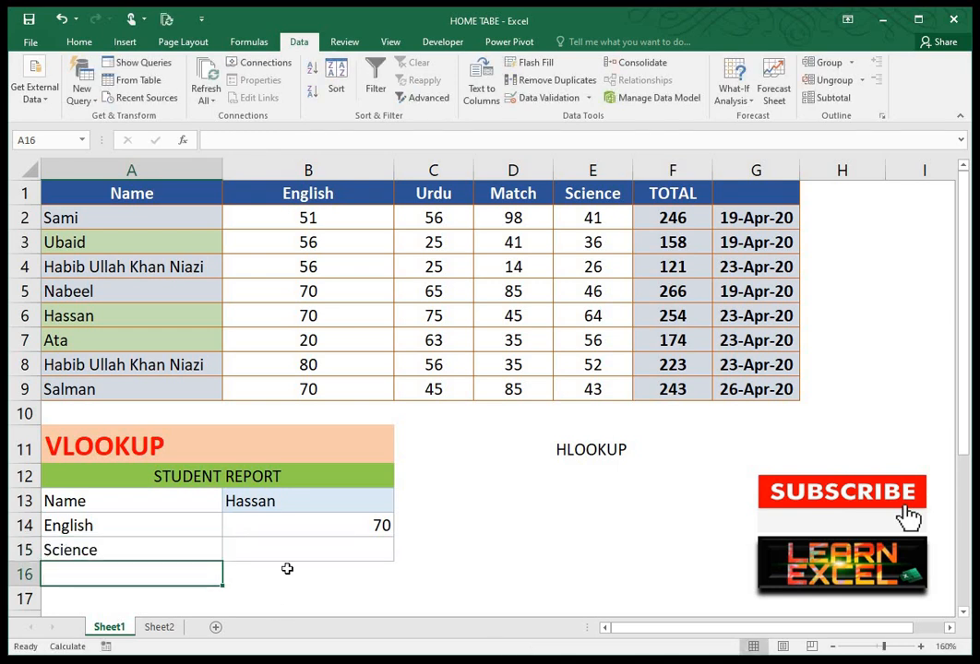
Review the table range in the English formula in B14 and copy the formula into the Science cell B15.
left_click(324, 525)
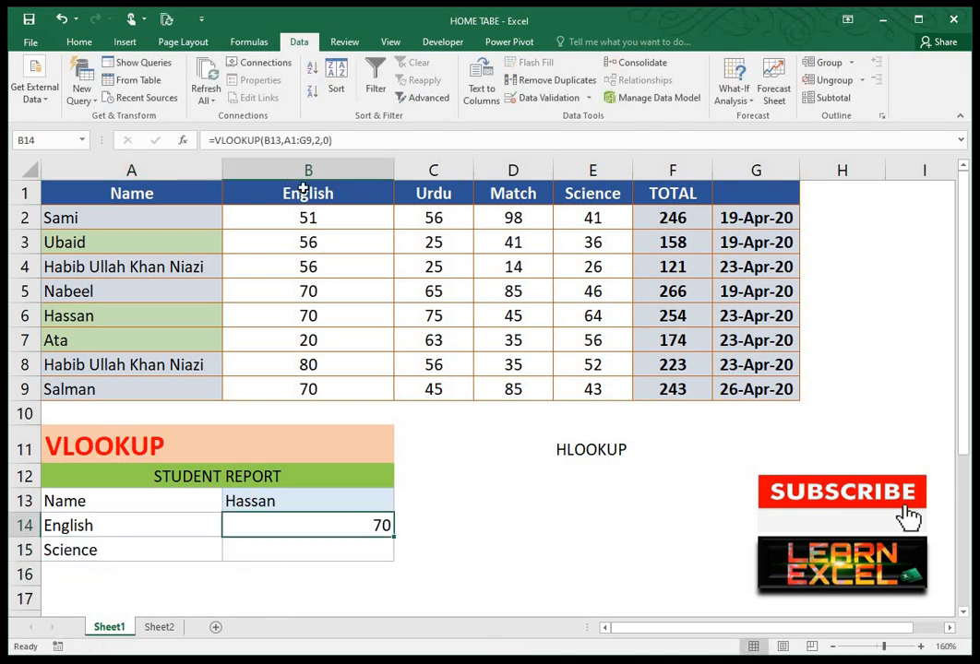
key("F2")
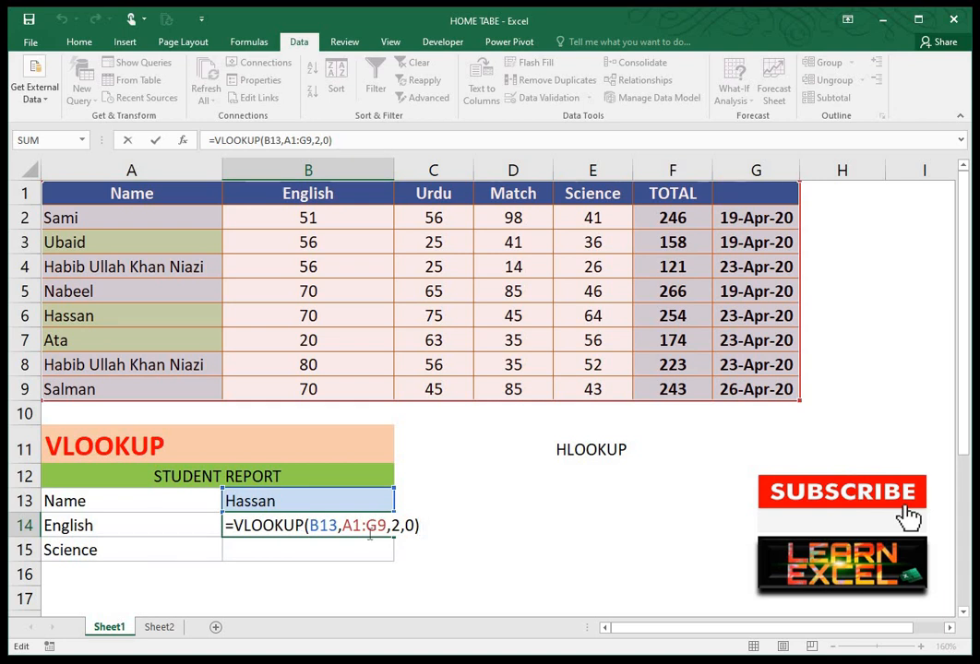
left_click_drag(342, 526, 387, 529)
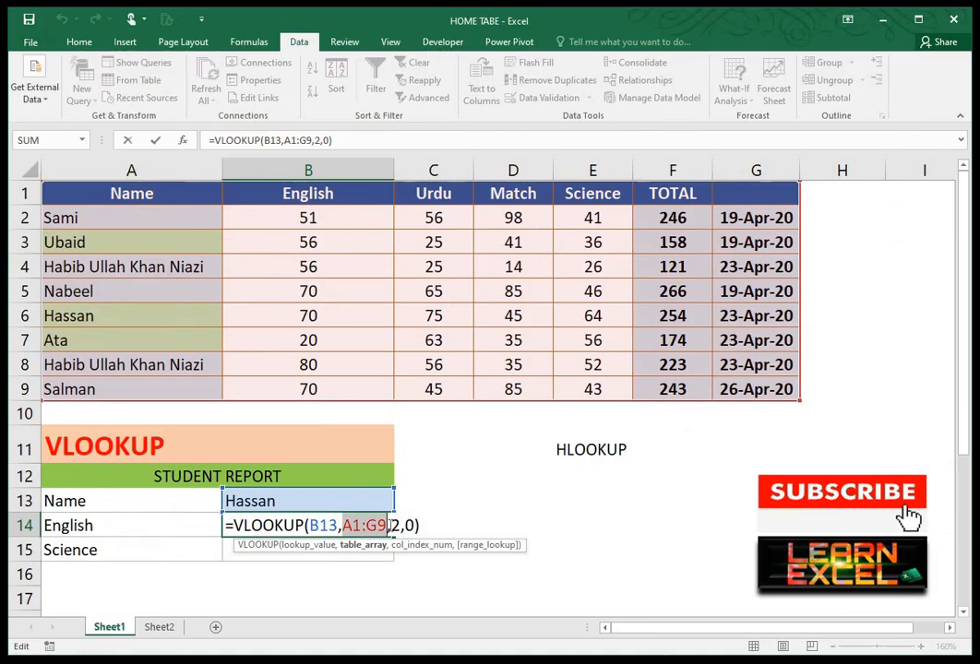
left_click(548, 524)
key("Escape")
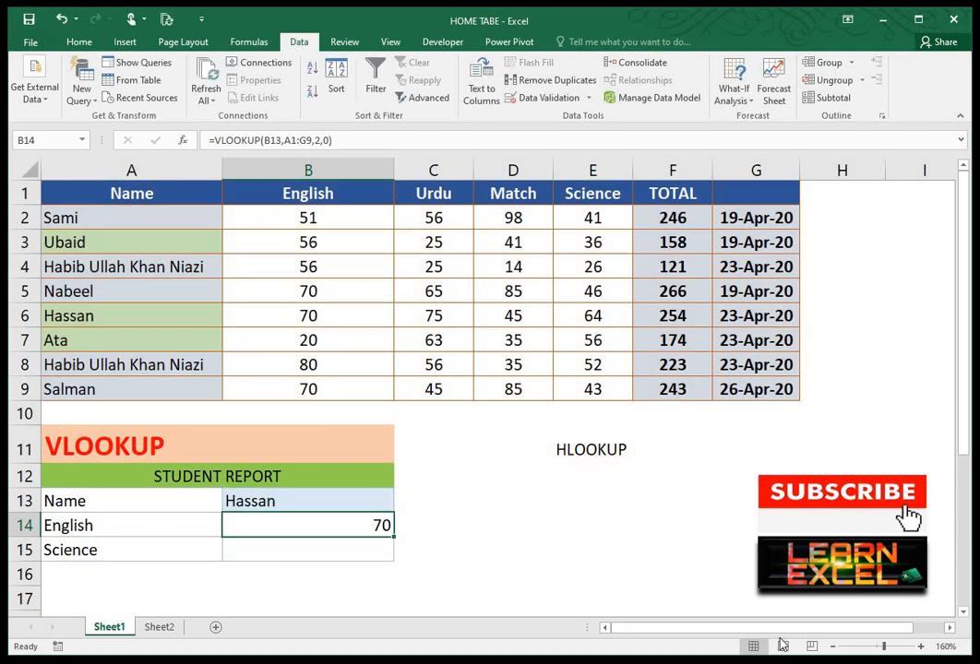
key("ctrl+c")
key("Down")
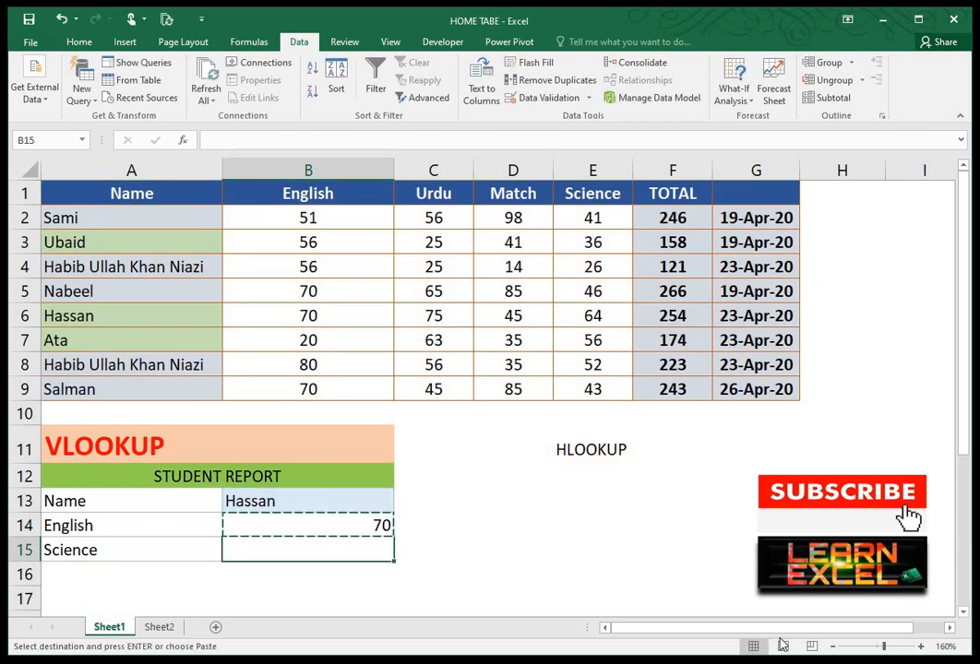
key("Return")
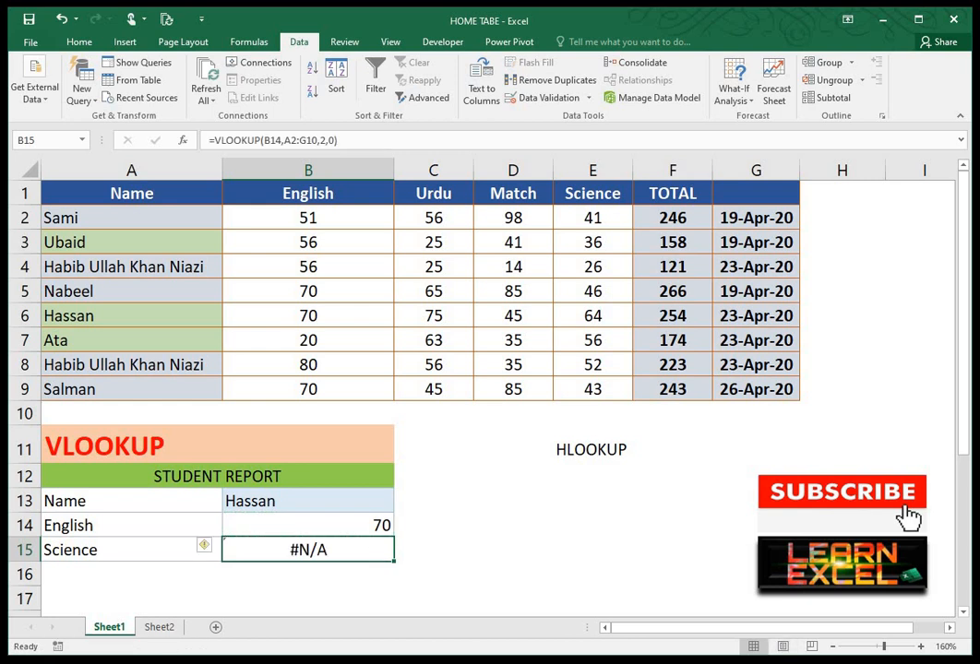
Inspect the references of the Science formula in B15 and copy the formula into cell B16.
key("F2")
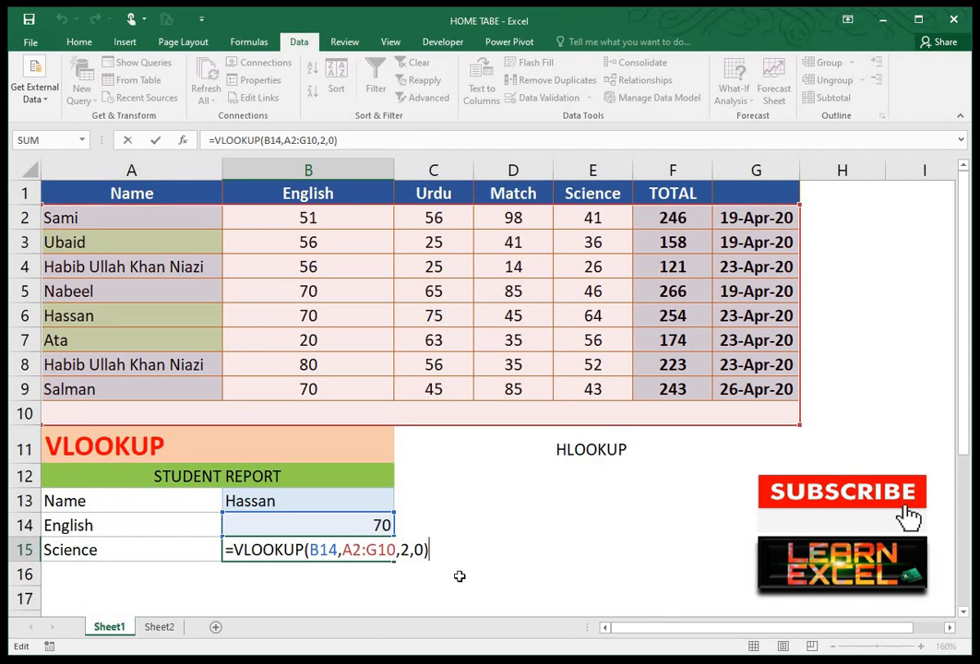
key("Return")
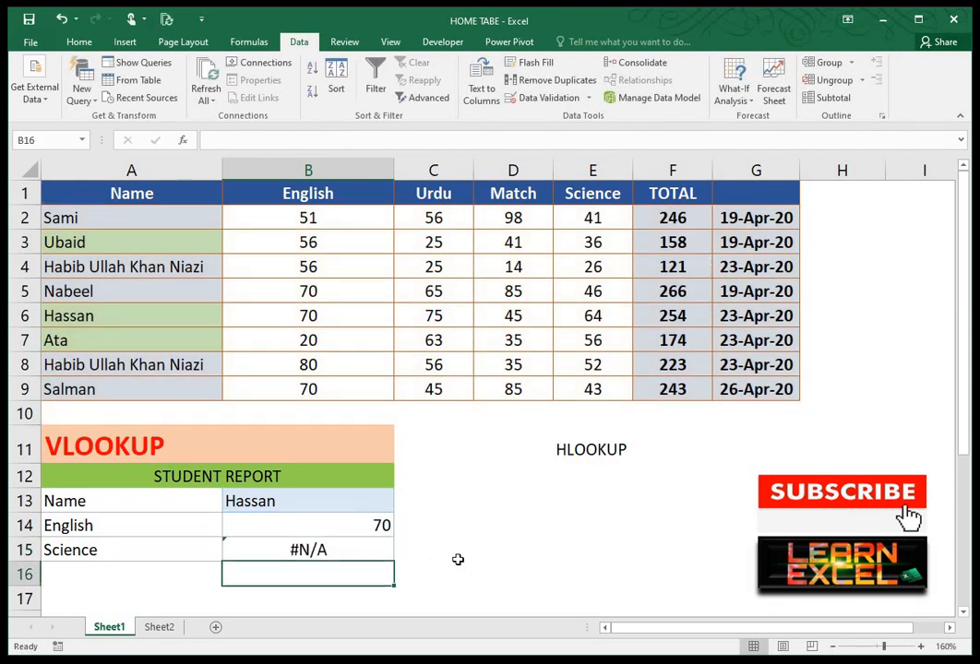
left_click(344, 541)
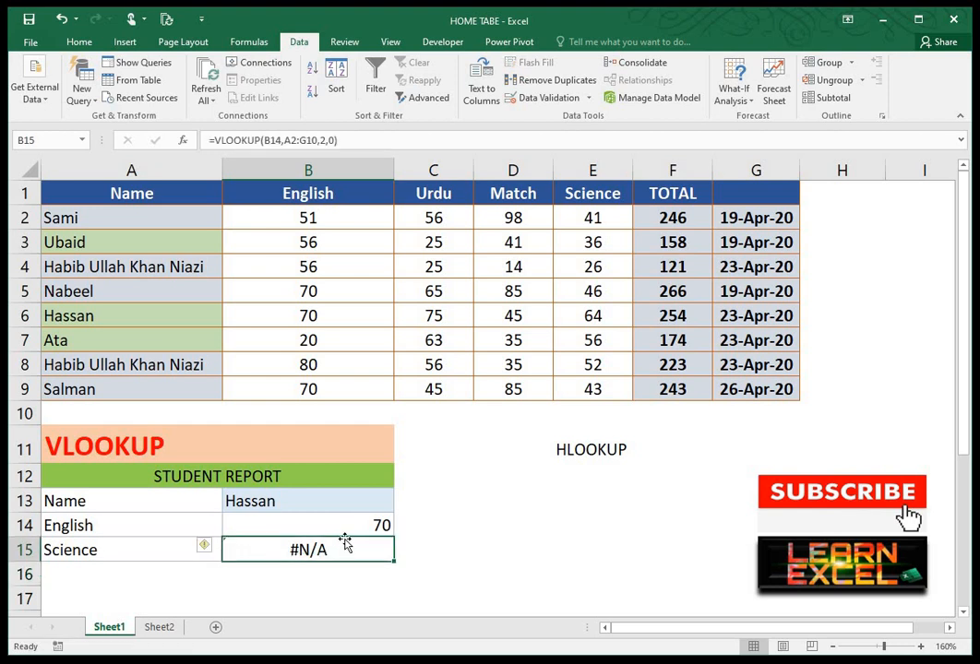
key("ctrl+c")
key("Down")
key("Return")
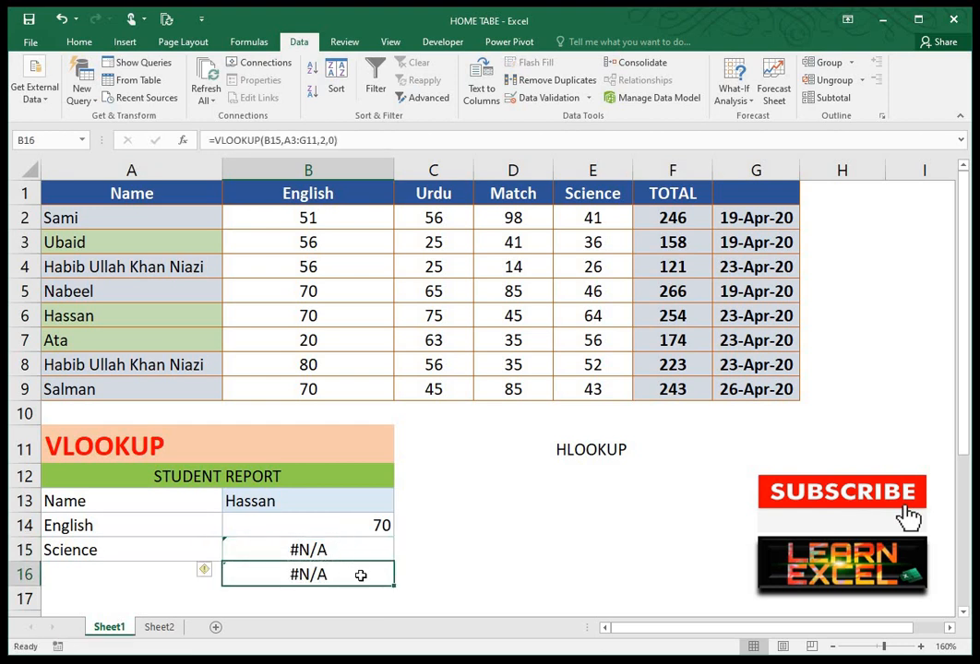
Inspect the references of the formula in B16, copy it into B17 and check the table range of the copy.
key("F2")
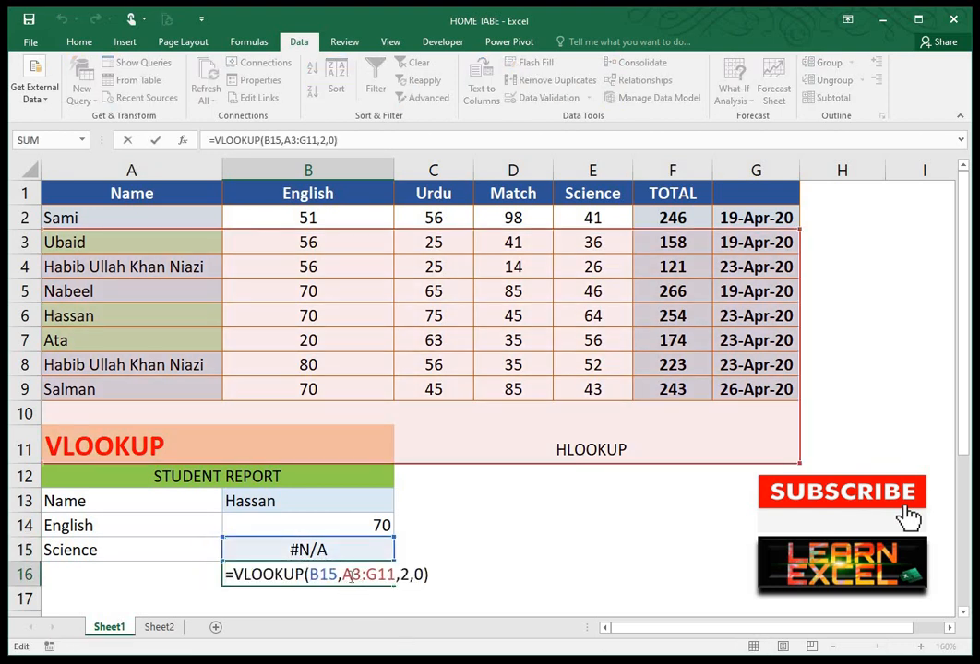
key("Escape")
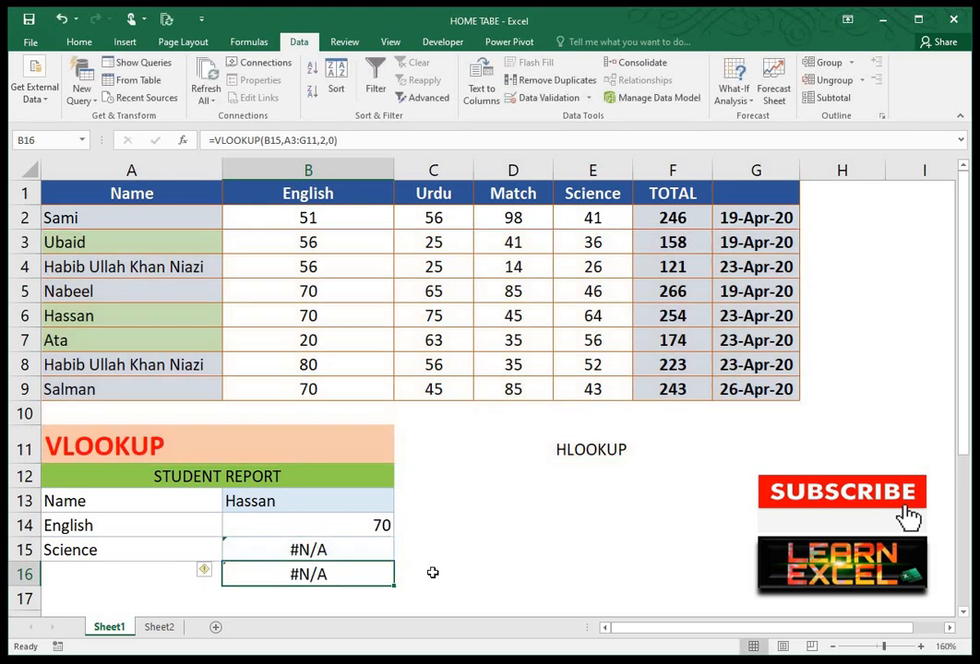
key("ctrl+c")
key("Down")
key("Return")
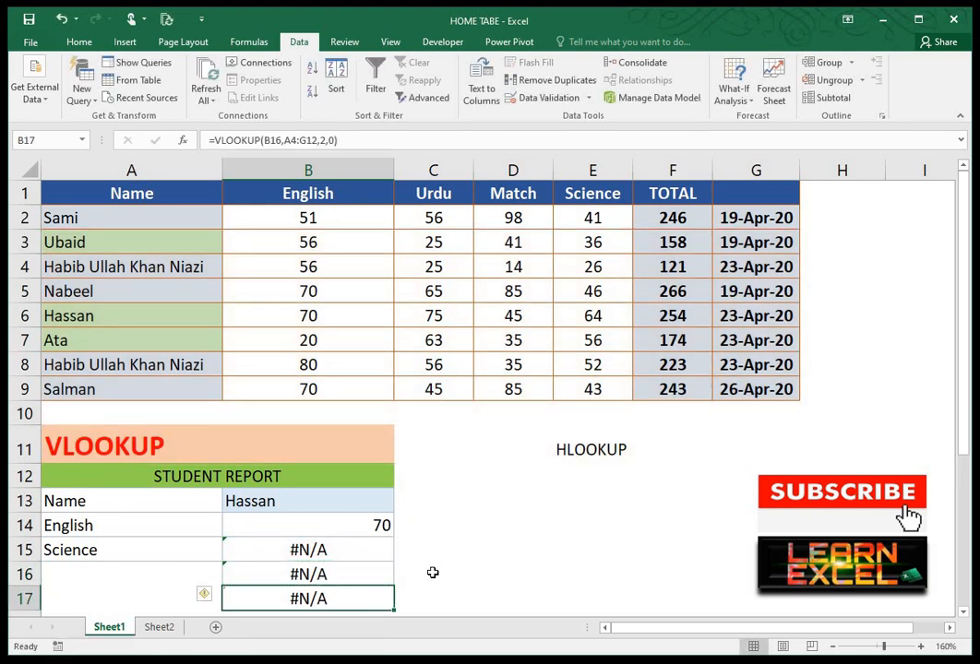
key("F2")
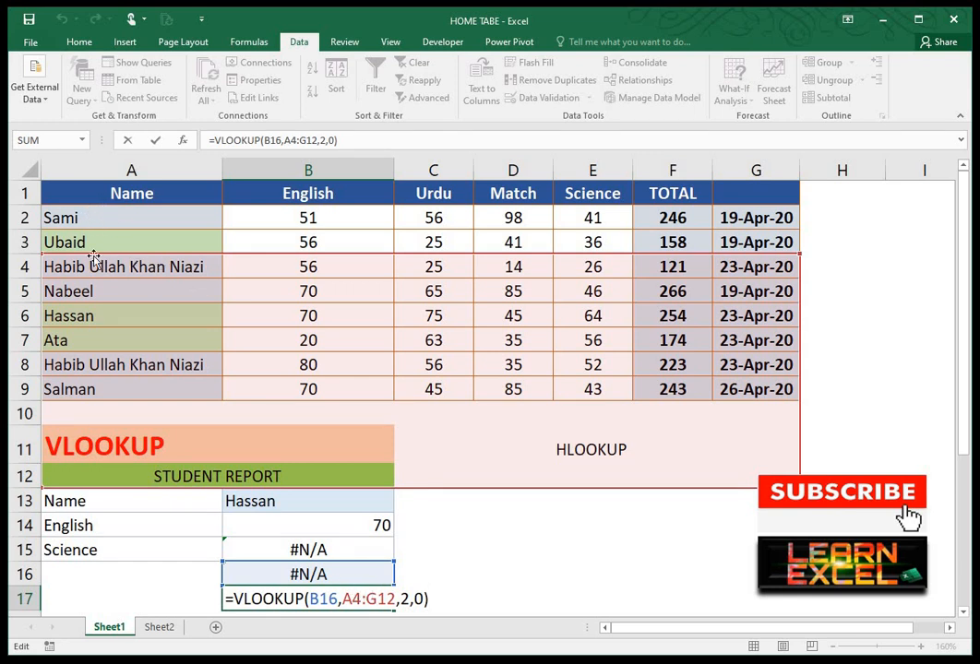
key("Escape")
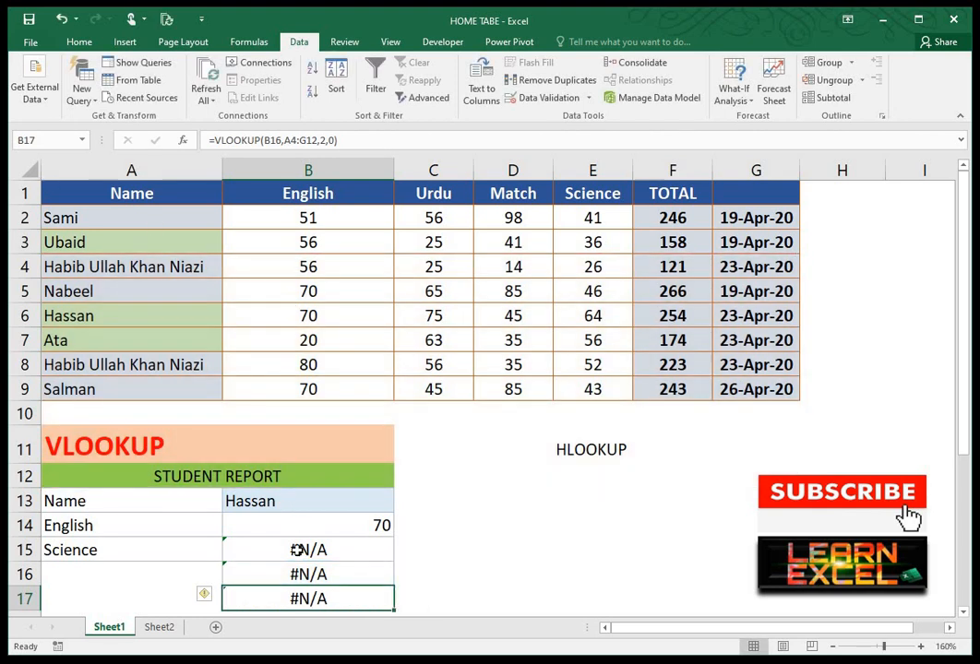
Clear the copied formulas from cells B15 to B17.
left_click_drag(298, 550, 306, 593)
key("Delete")
Make the table range in the English formula in B14 absolute as $A$1:$G$9.
left_click(380, 525)
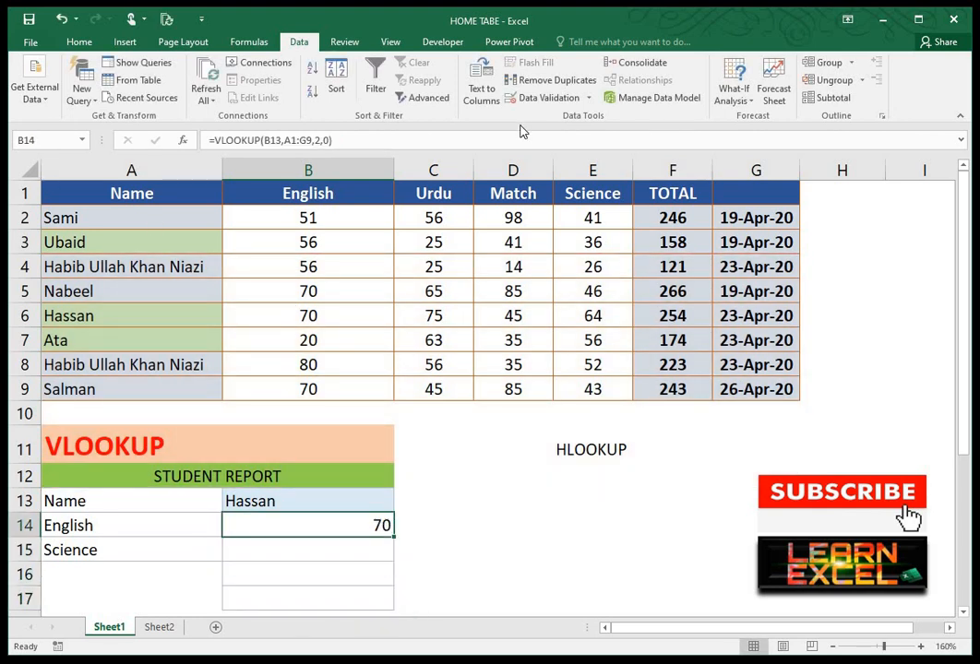
key("F2")
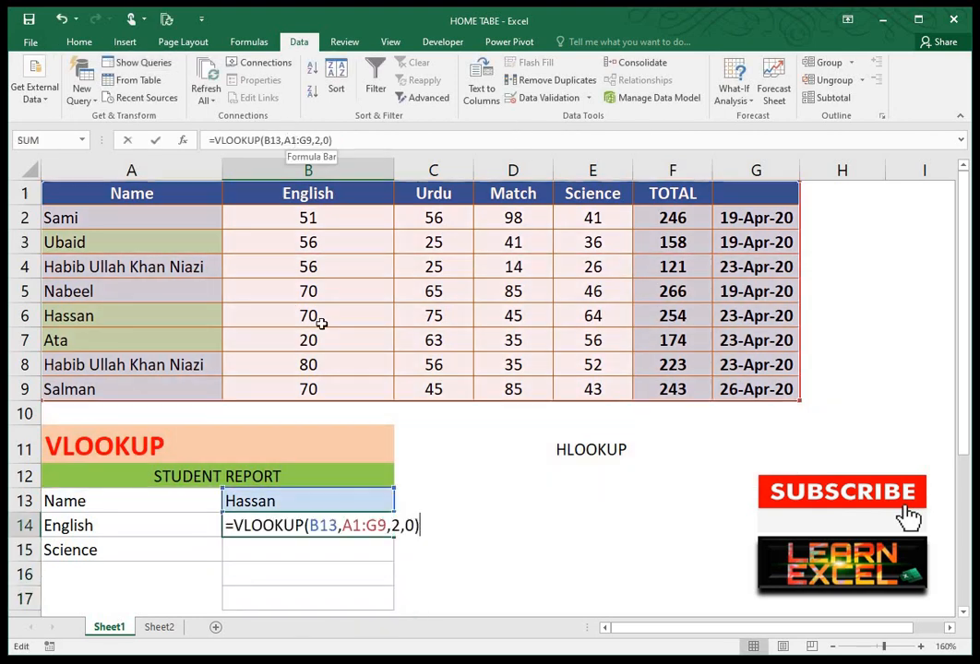
left_click_drag(343, 525, 386, 525)
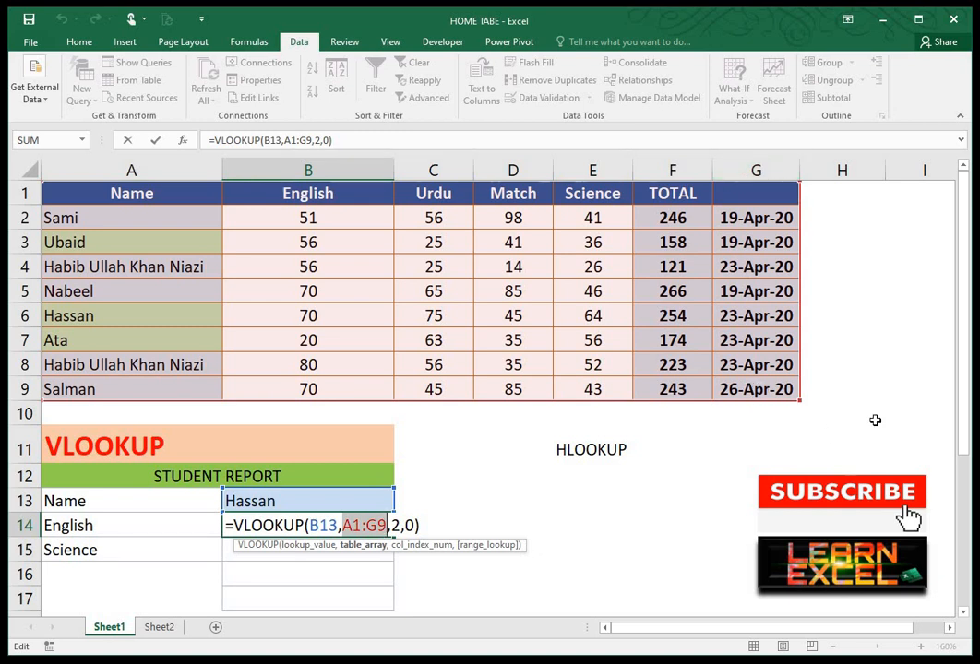
key("F4")
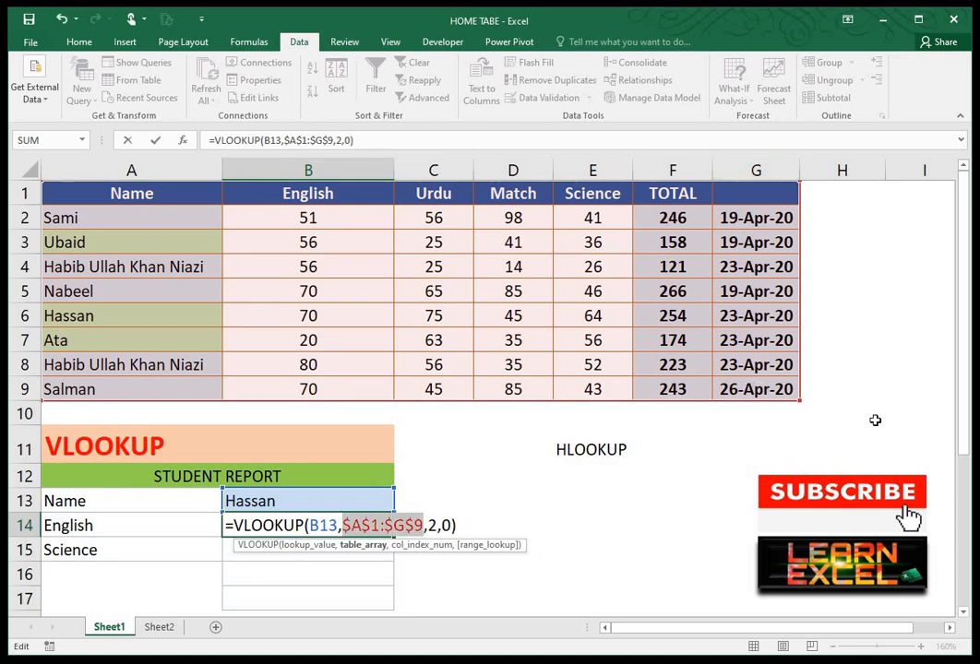
key("Return")
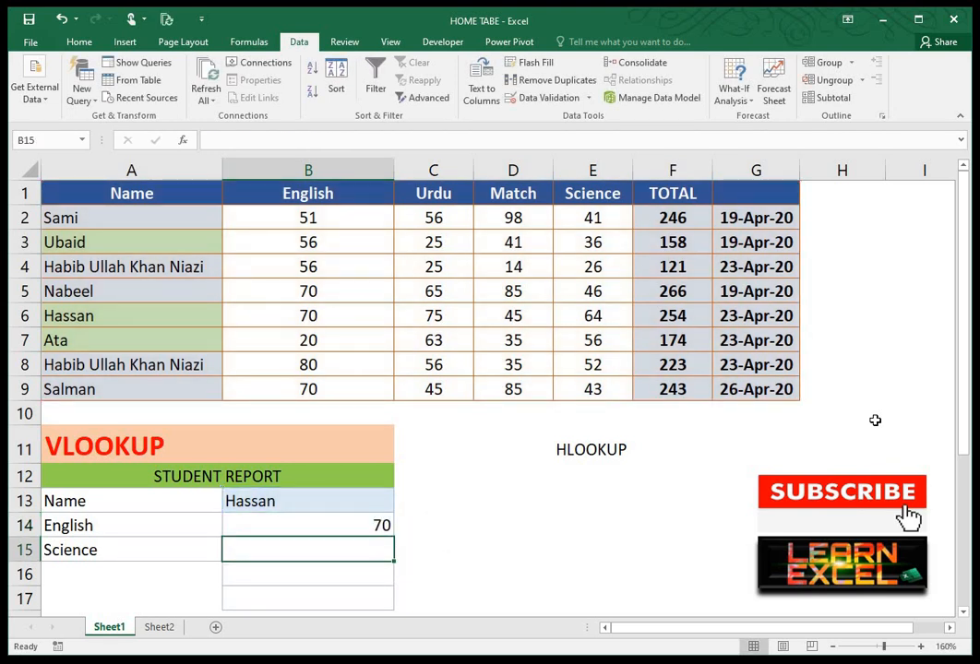
Copy the English formula from B14 into B15 and inspect the references of the copy.
key("Up")
key("ctrl+c")
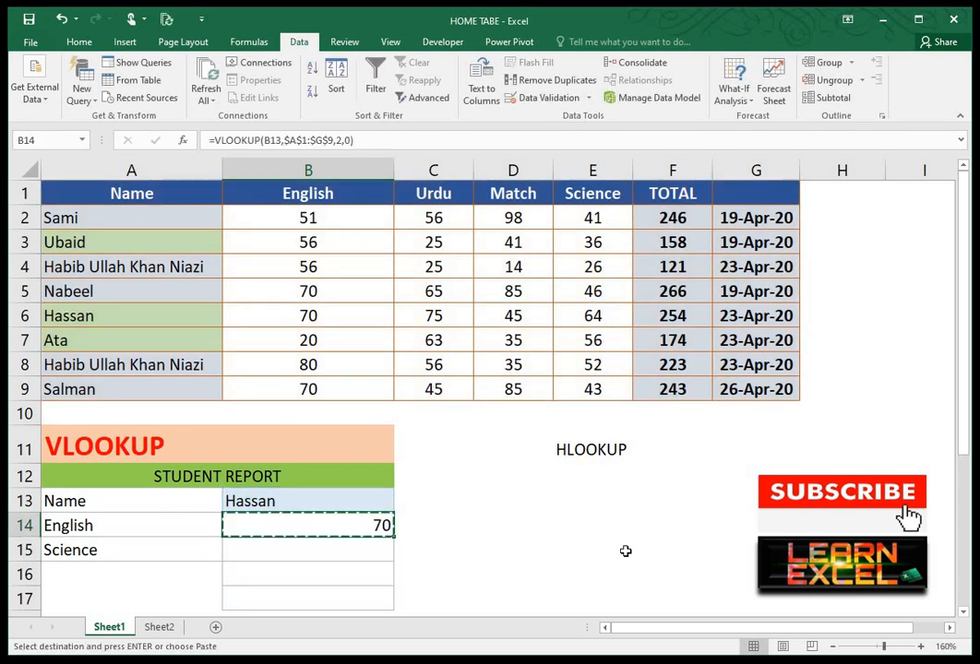
key("Down")
key("Return")
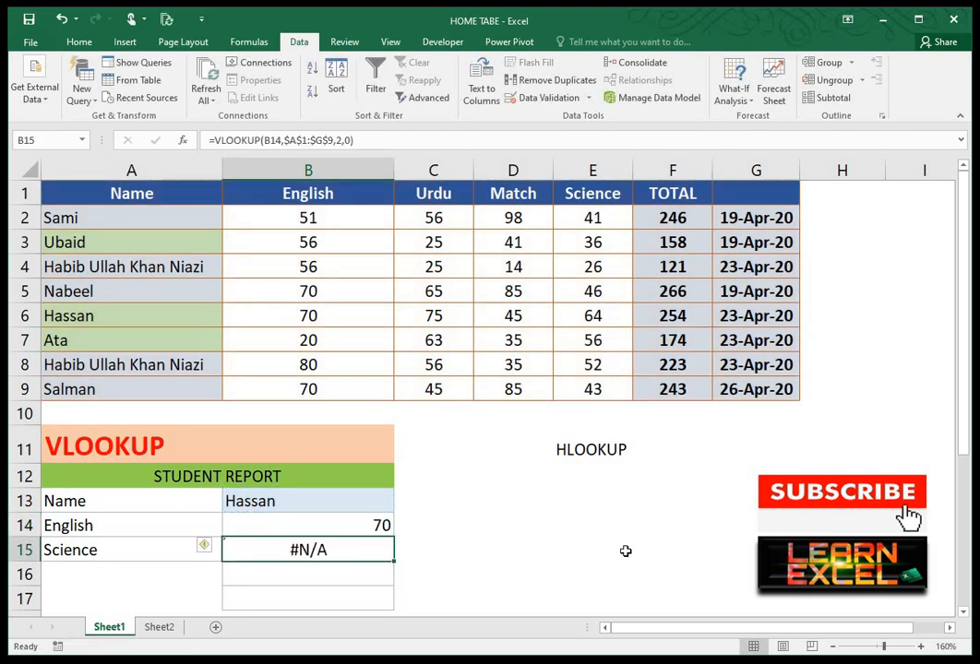
key("F2")
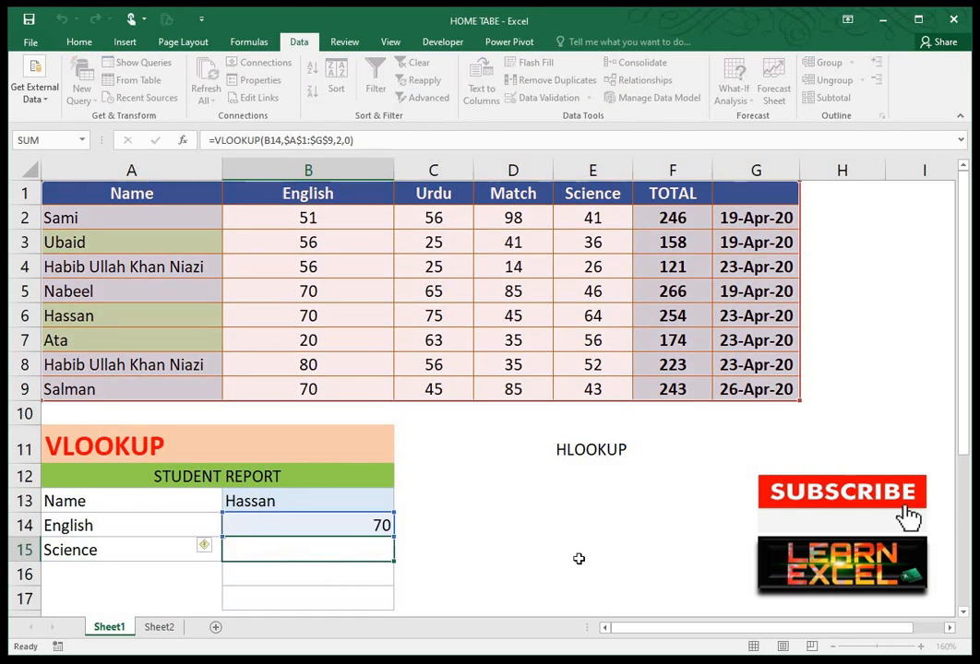
key("Escape")
Copy the formula from B15 into B16 and check its references.
key("ctrl+c")
key("Down")
key("Return")
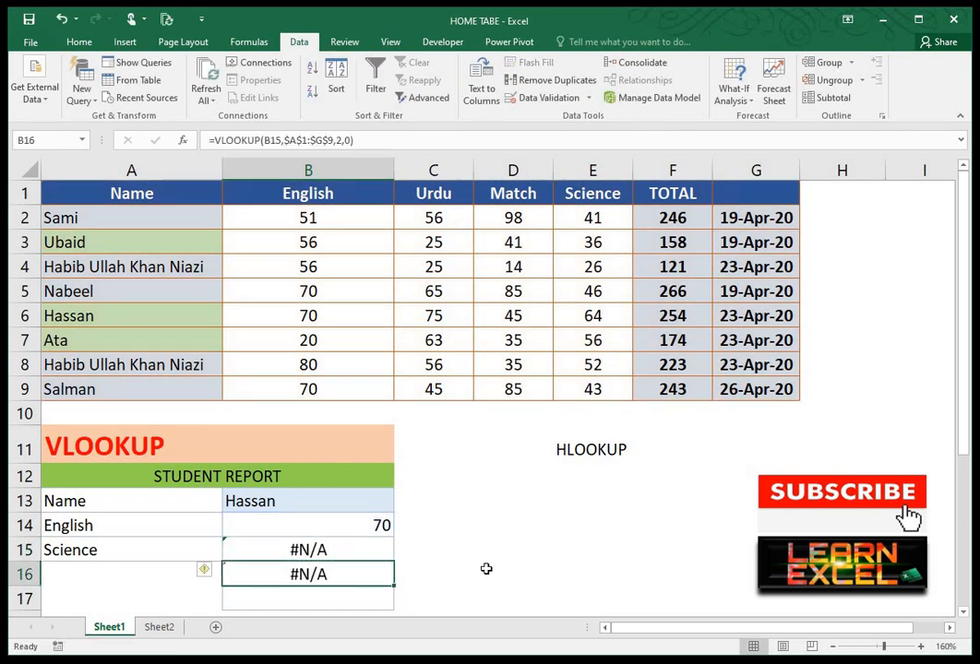
key("F2")
key("Escape")
Clear the test formulas from cells B16 and B15.
key("Delete")
key("Up")
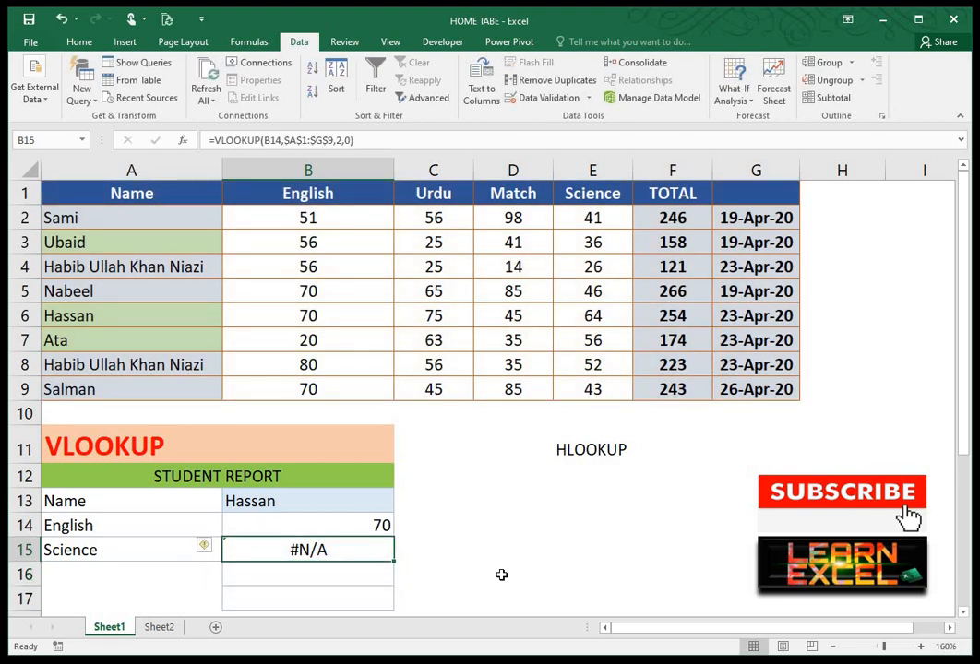
key("Delete")
Copy the English formula with the locked table range from B14 into the Science cell B15 again.
left_click(357, 525)
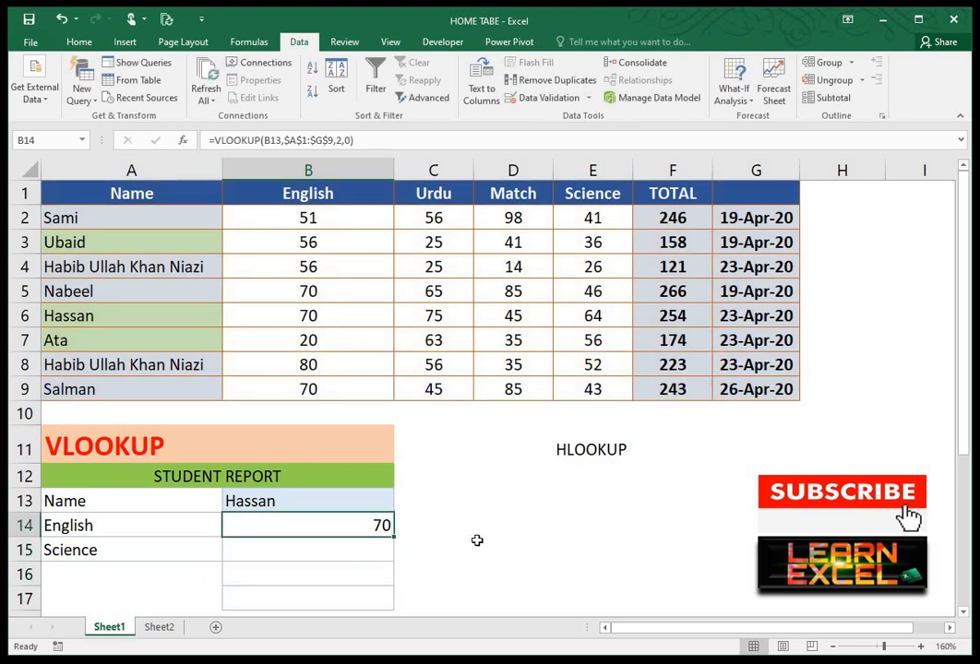
key("ctrl+c")
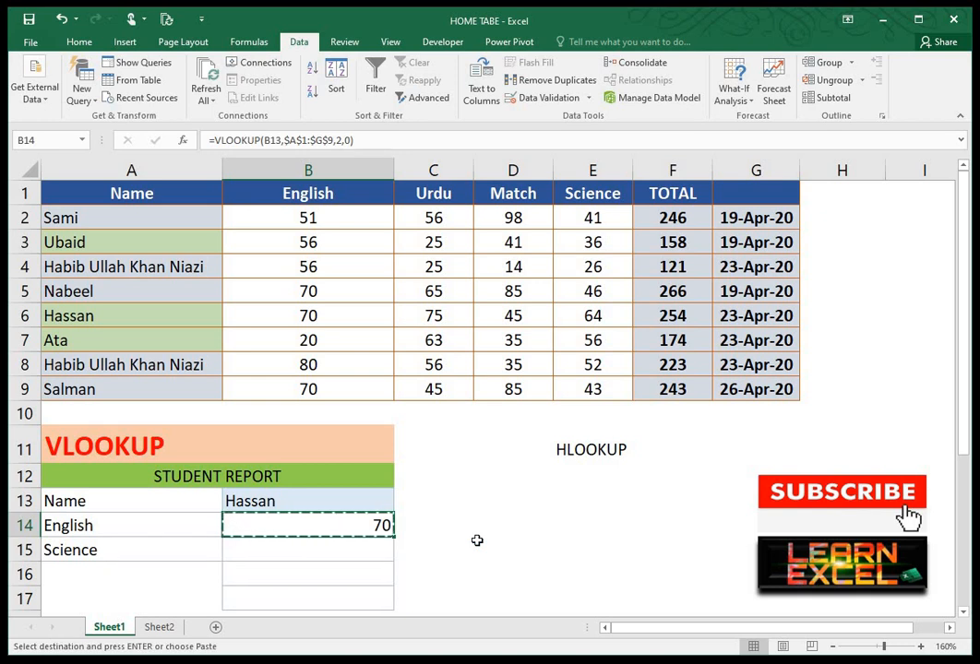
key("Down")
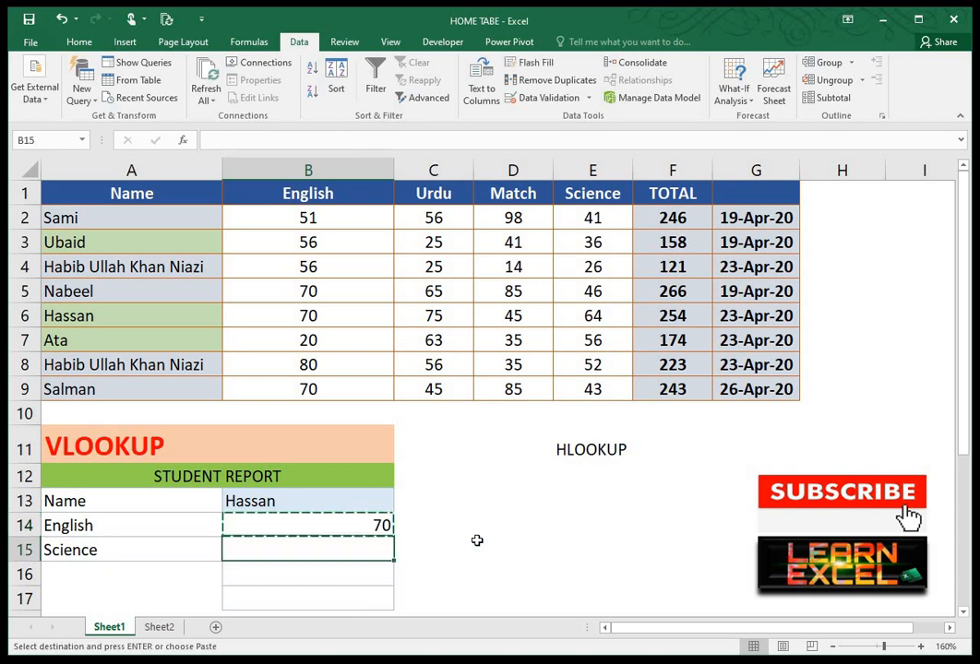
key("Return")
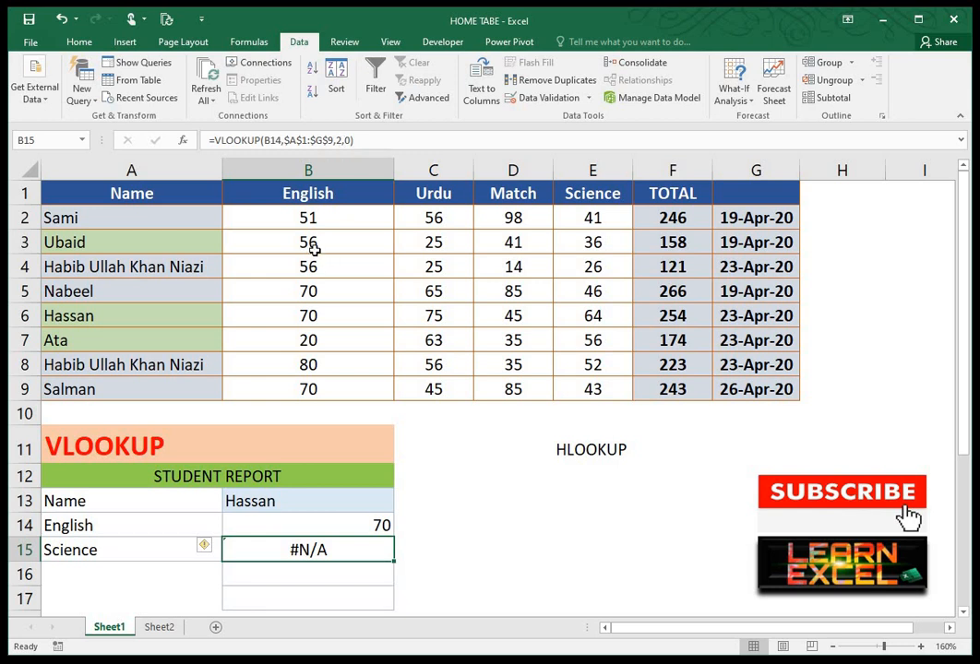
Compare the lookup value references in the English formula in B14 and the Science formula in B15.
left_click(335, 524)
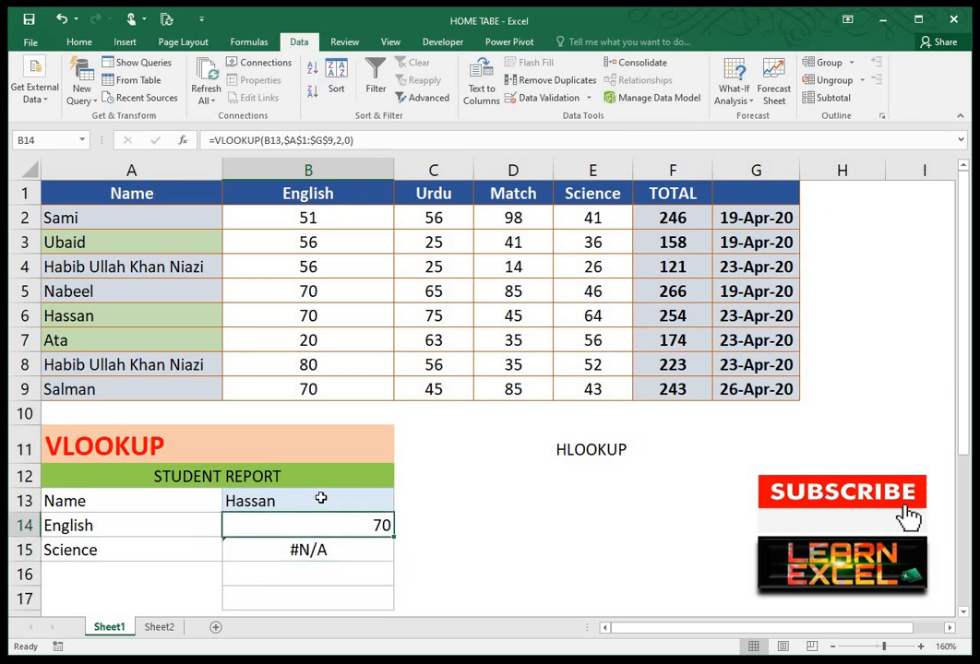
left_click(325, 502)
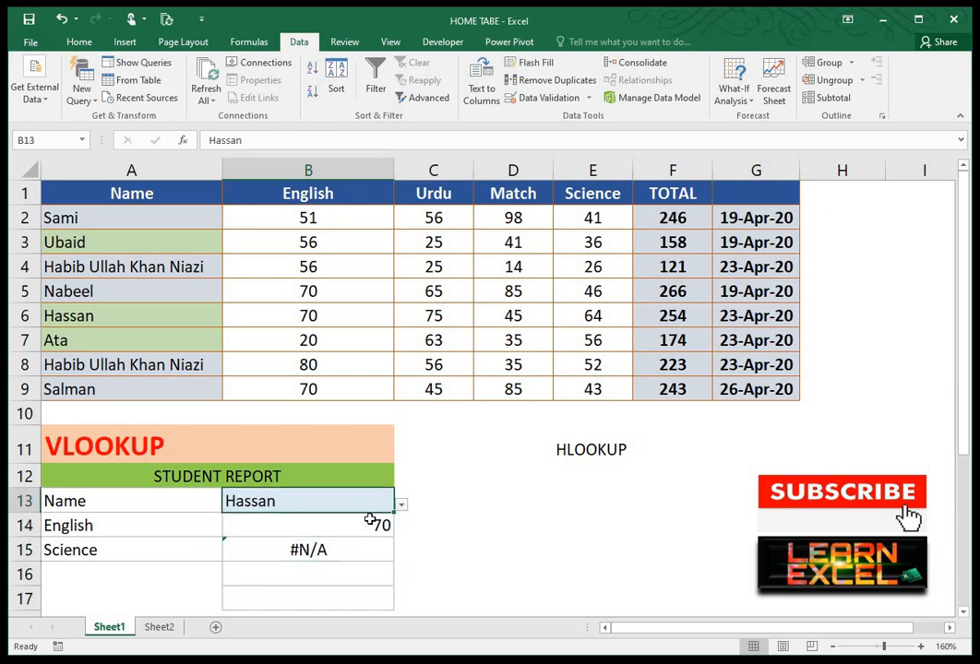
left_click(365, 527)
left_click(279, 139)
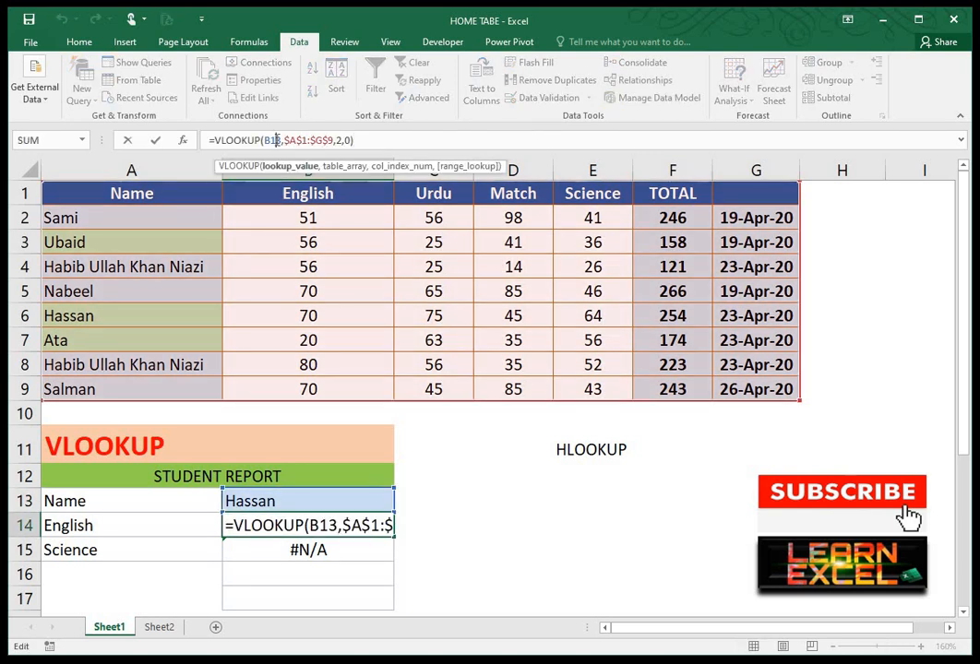
left_click(313, 548)
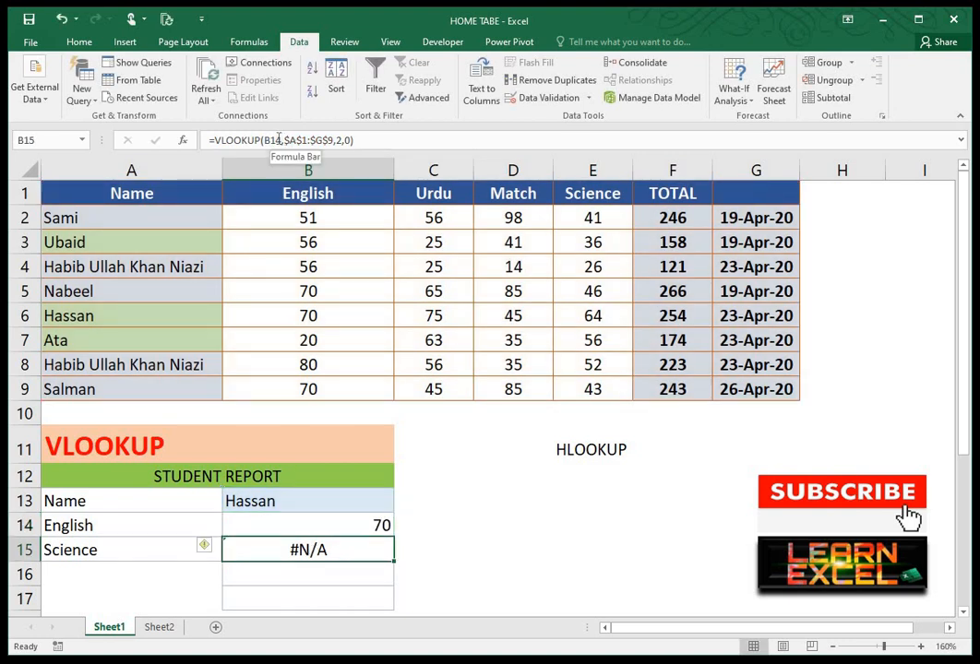
double_click(309, 550)
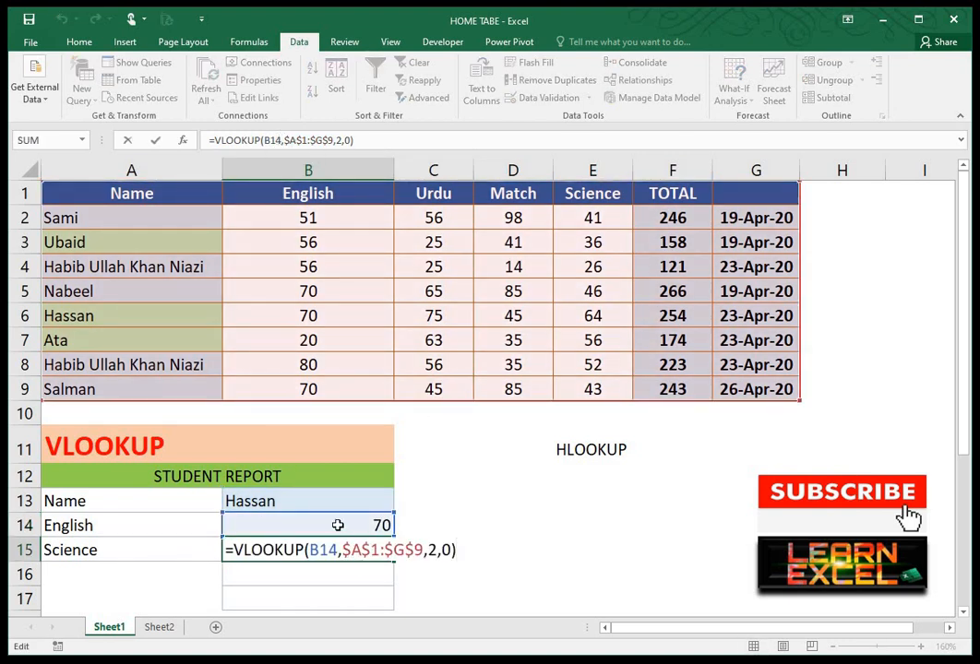
key("Escape")
double_click(379, 527)
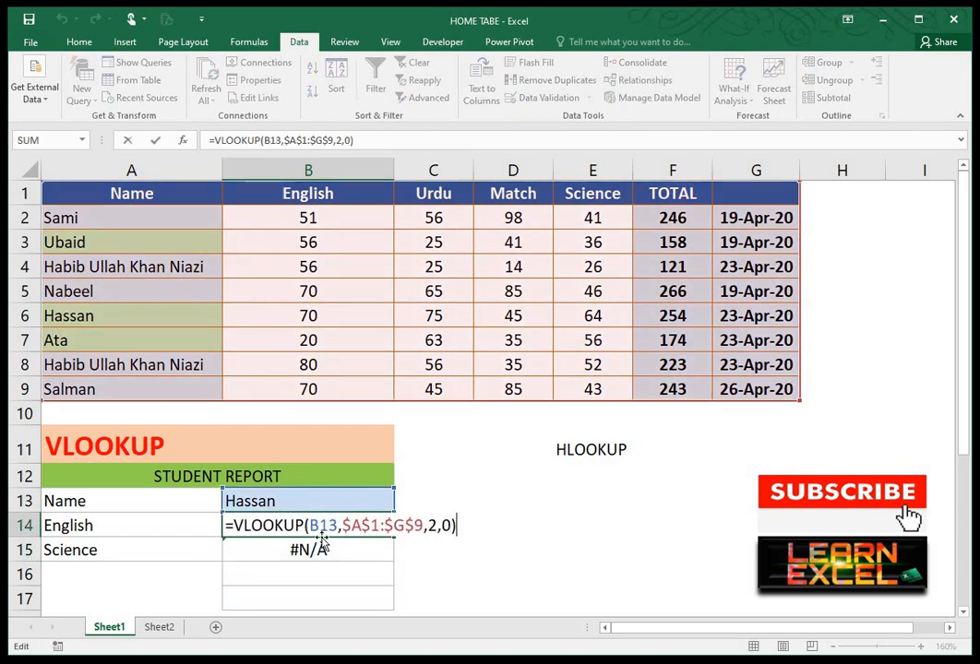
key("Escape")
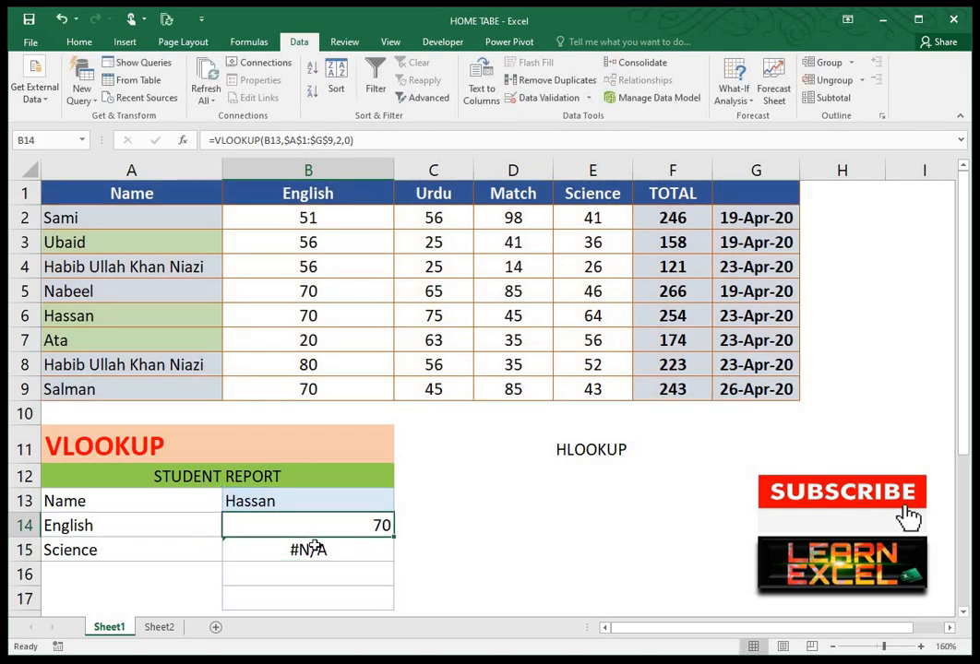
Make the lookup value in the English formula in B14 absolute as $B$13.
left_click(273, 140)
key("F4")
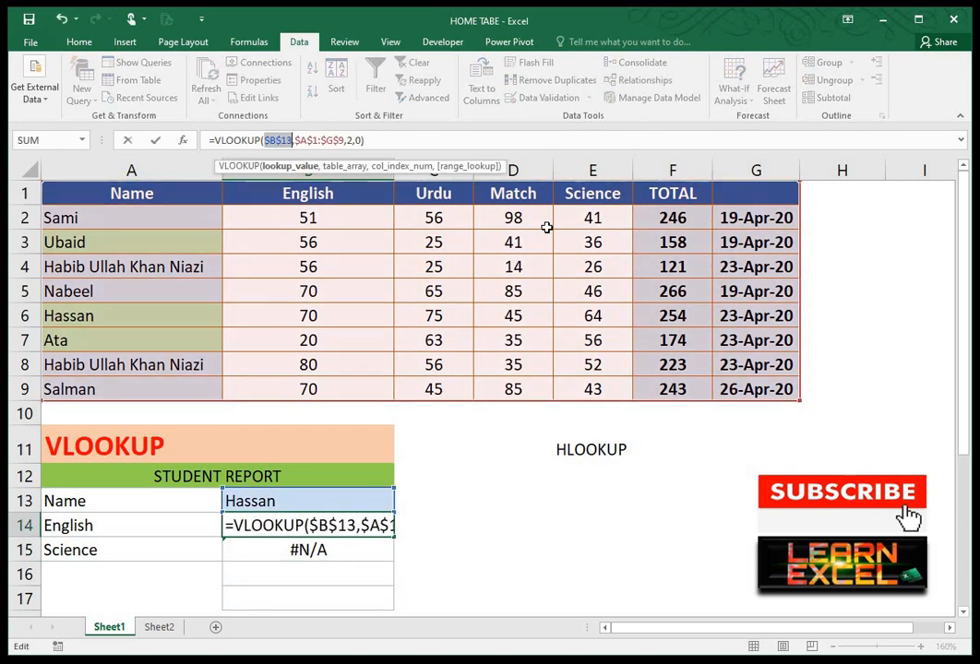
key("Return")
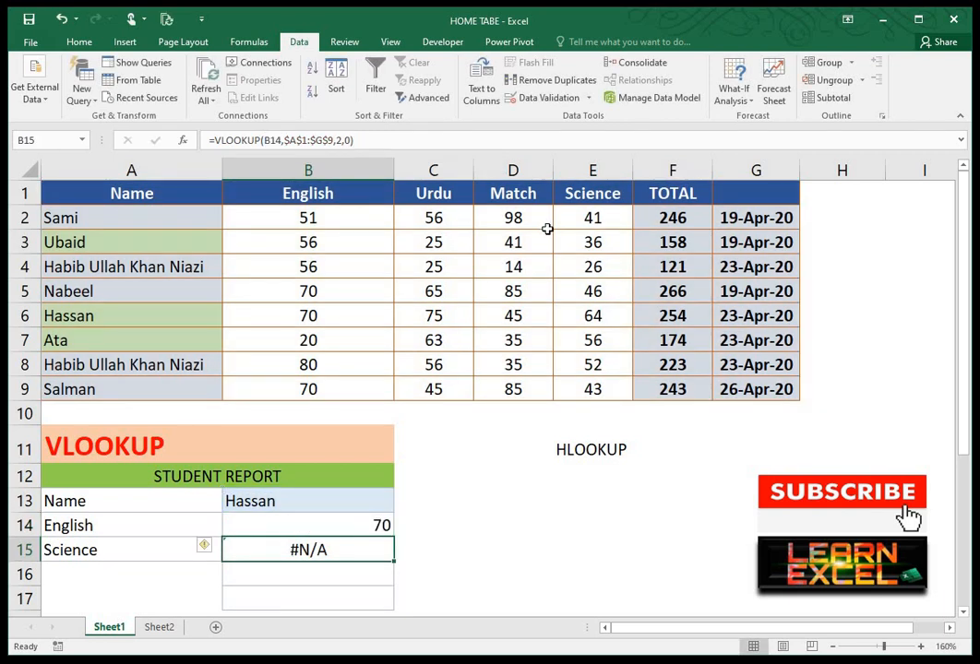
Copy the English formula with both absolute references from B14 into the Science cell B15.
left_click(305, 526)
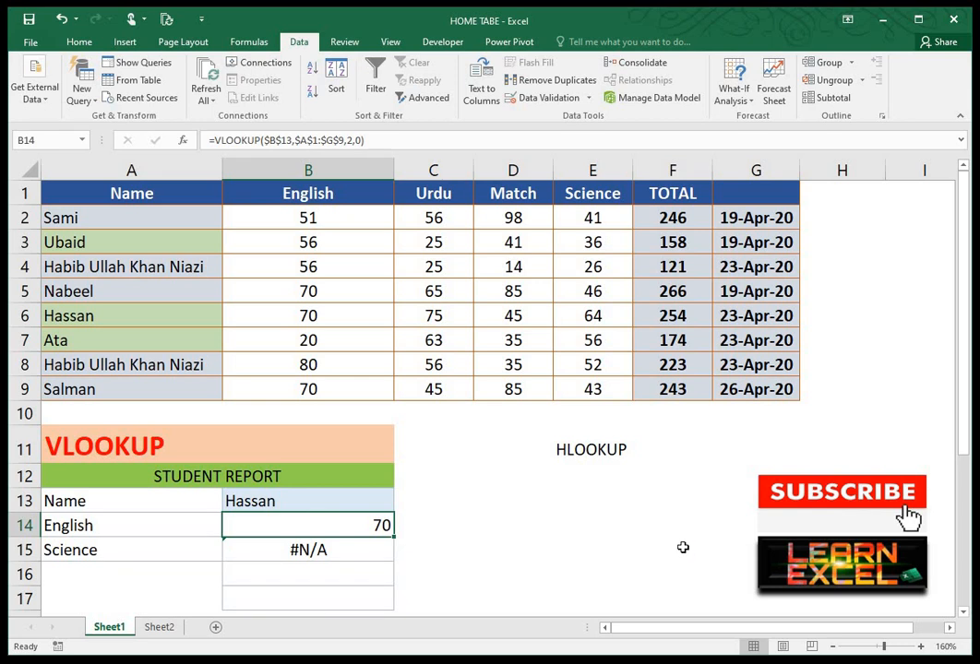
key("ctrl+c")
key("Down")
key("Return")
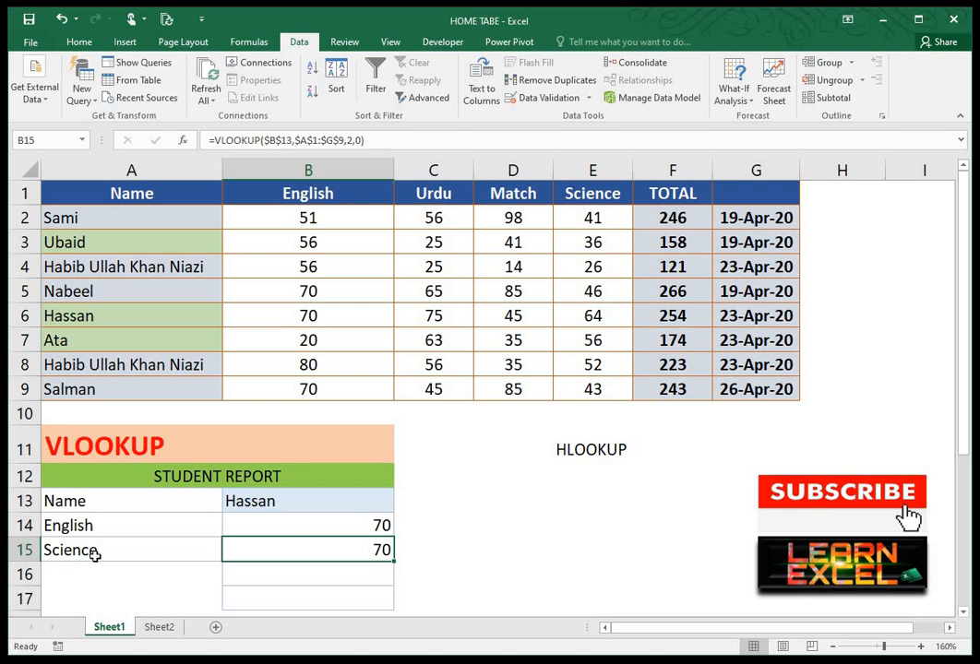
Set the column index in the Science formula in B15 to 5, counting the columns across to Science in the marks table.
left_click(148, 215)
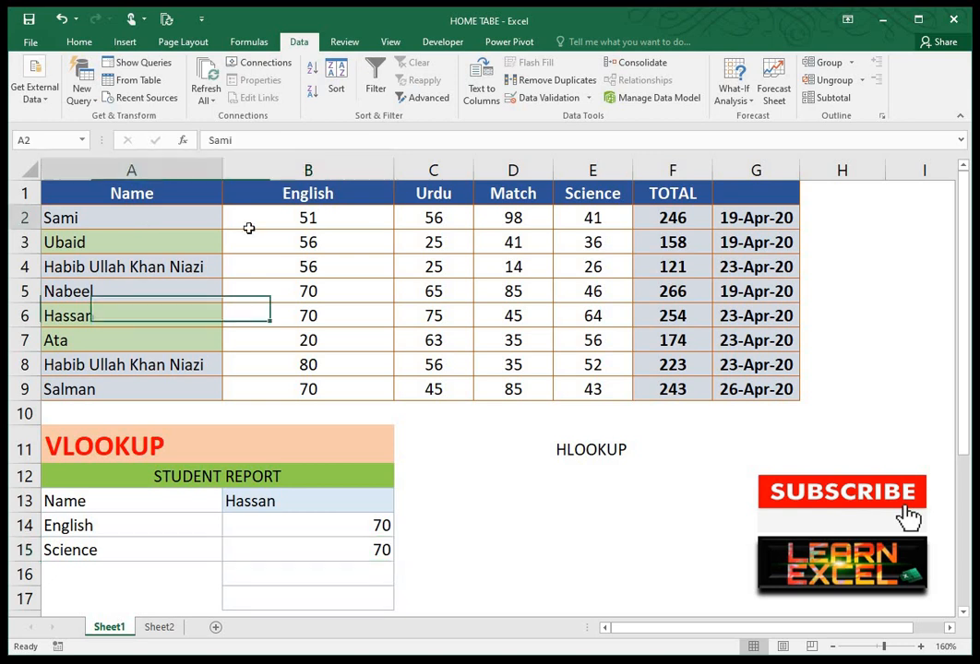
left_click(268, 222)
left_click(425, 220)
left_click(533, 232)
left_click(595, 215)
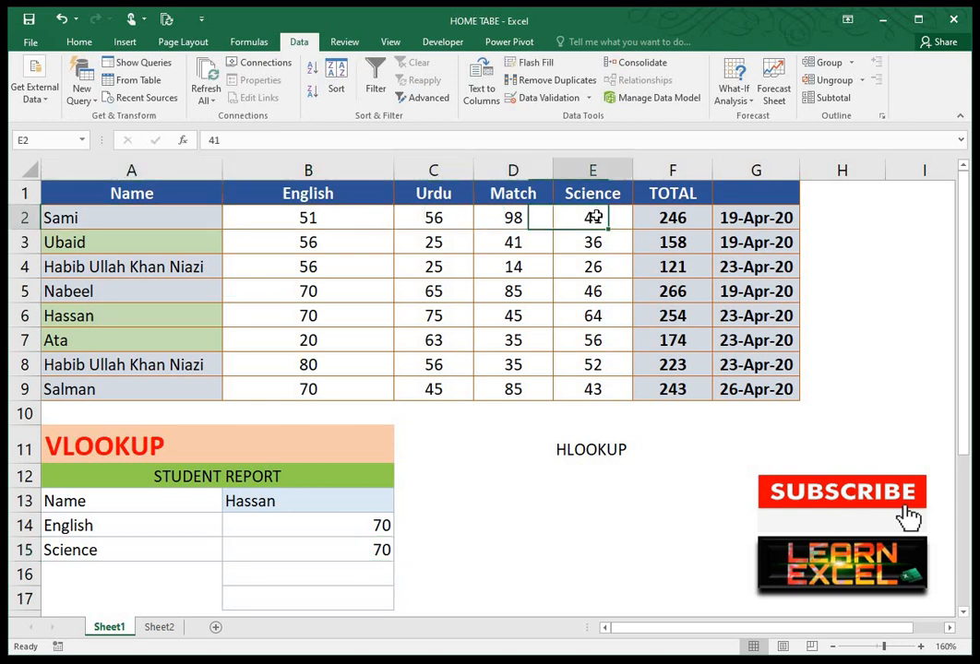
left_click(361, 554)
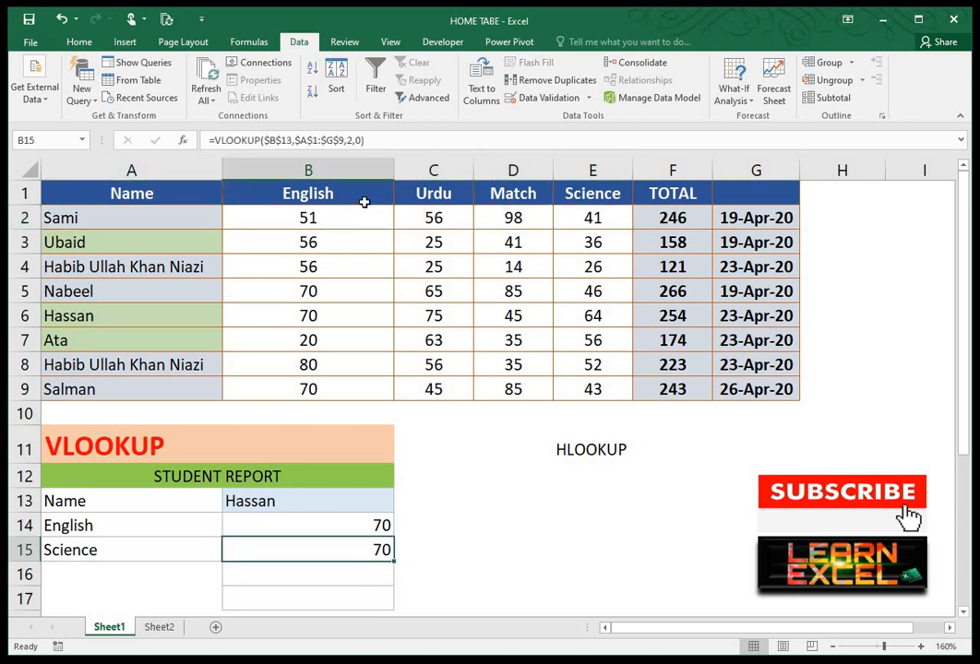
key("F2")
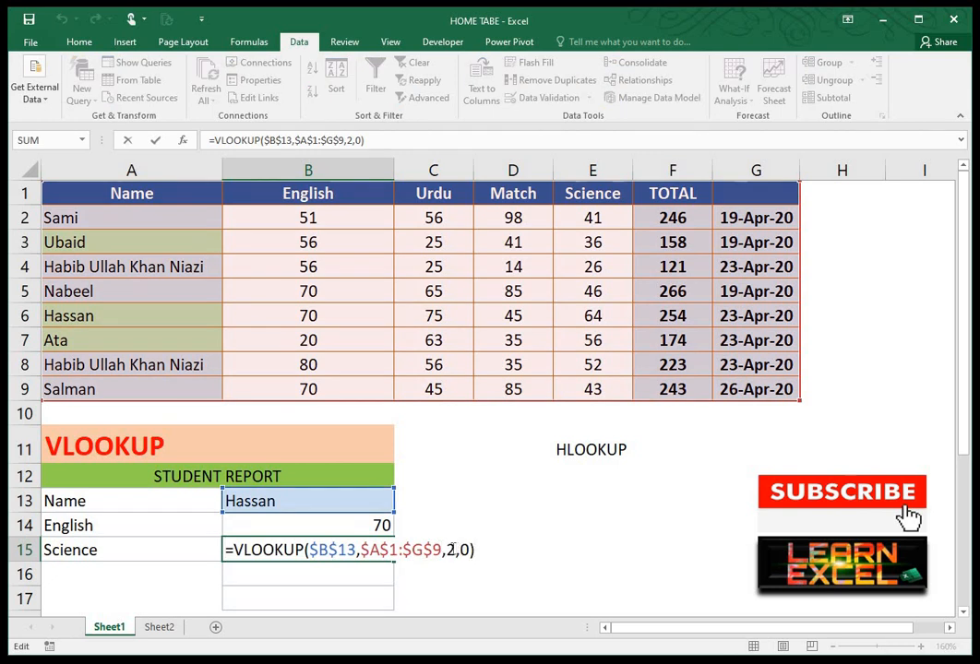
key("BackSpace")
type("5")
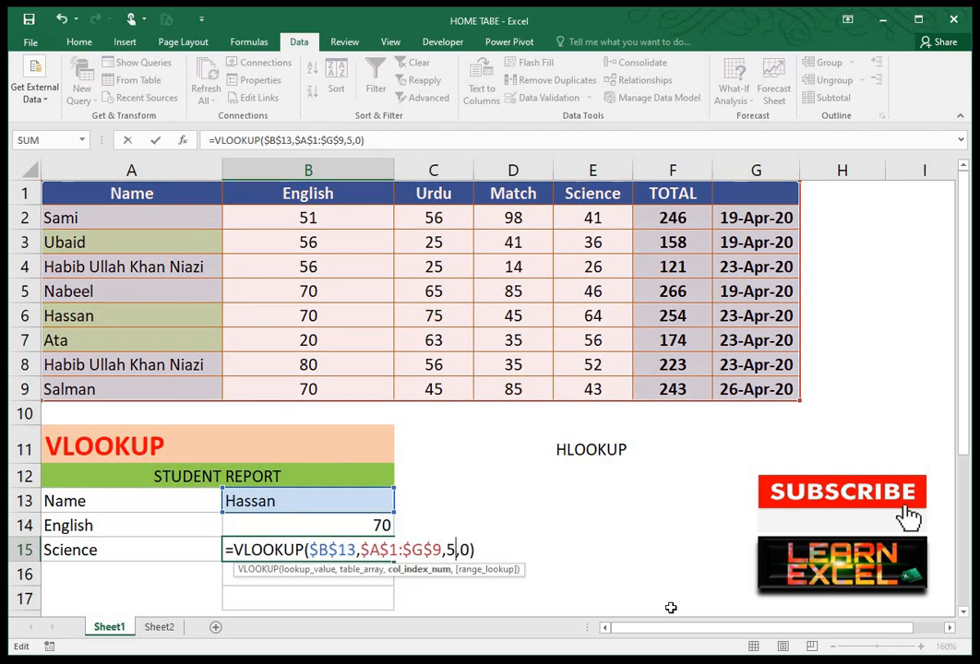
key("Return")
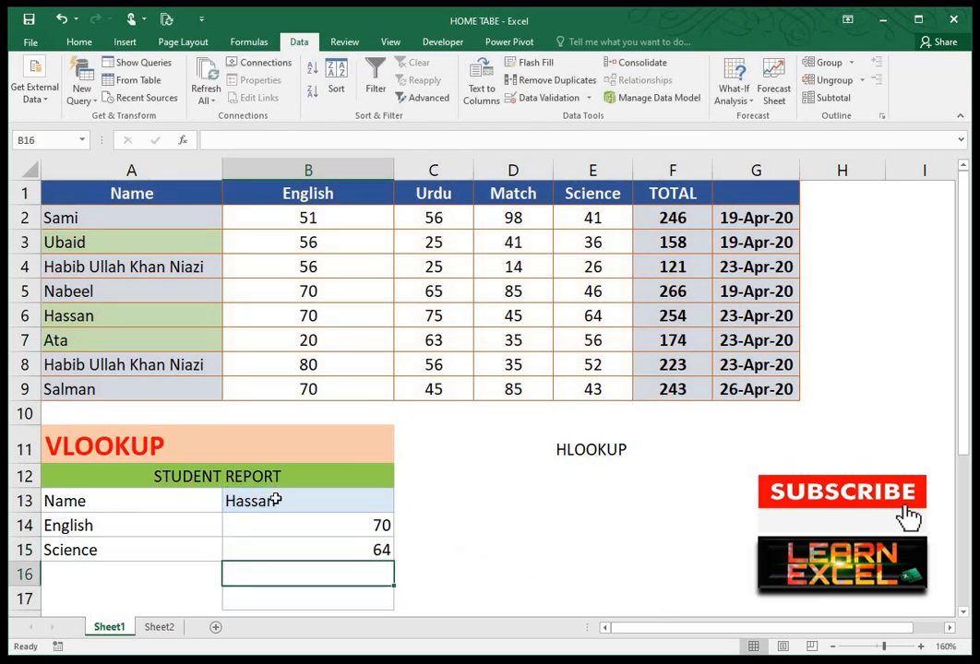
Test the English and Science lookups by choosing the students from rows 3, 5 and 6 in the B13 name drop-down.
left_click_drag(72, 314, 573, 313)
left_click(382, 501)
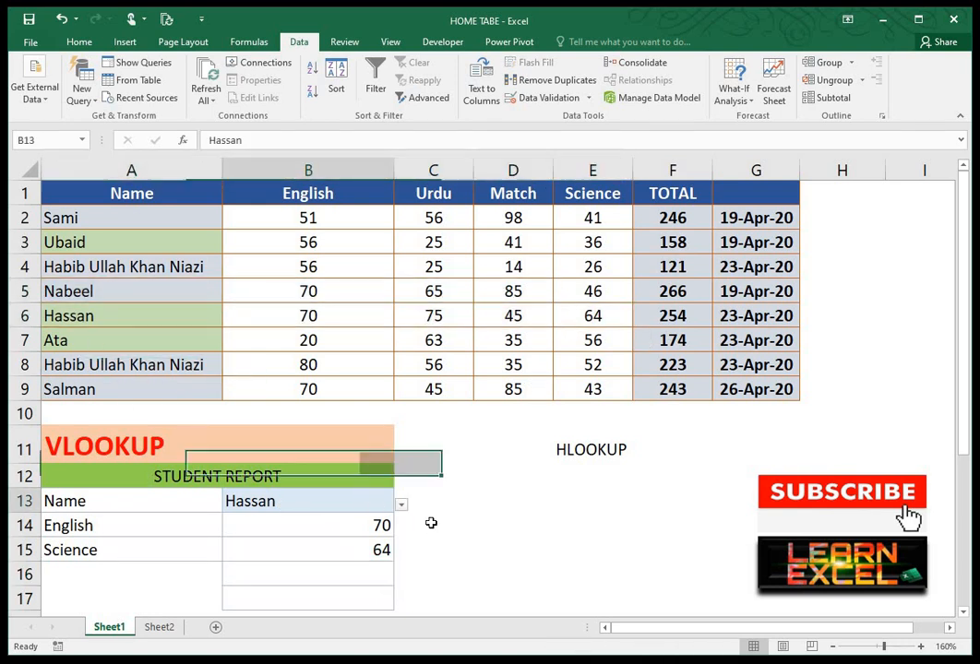
left_click(402, 505)
left_click(212, 537)
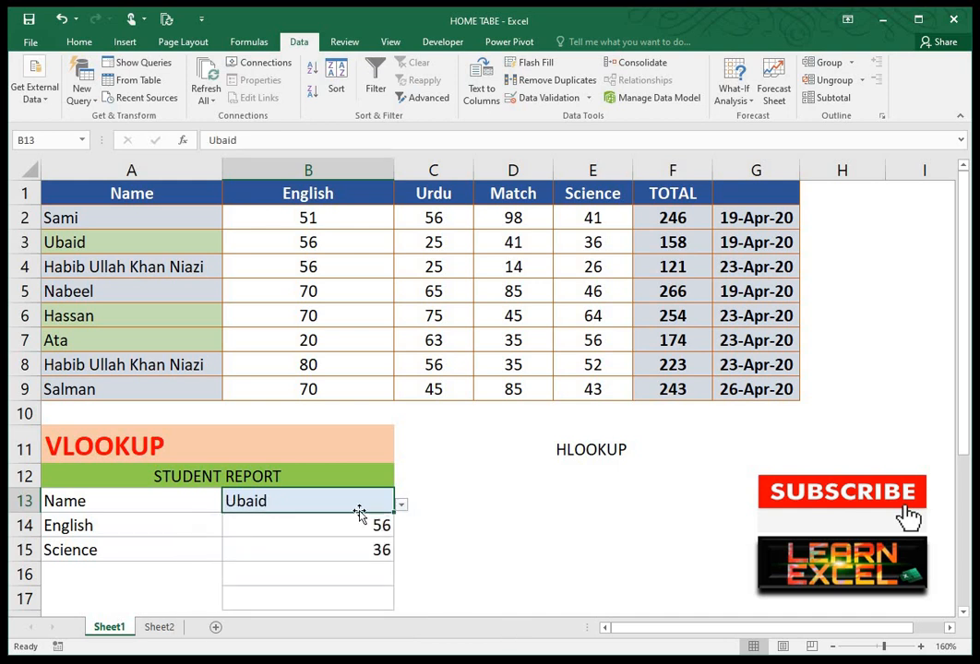
left_click(402, 506)
left_click(337, 573)
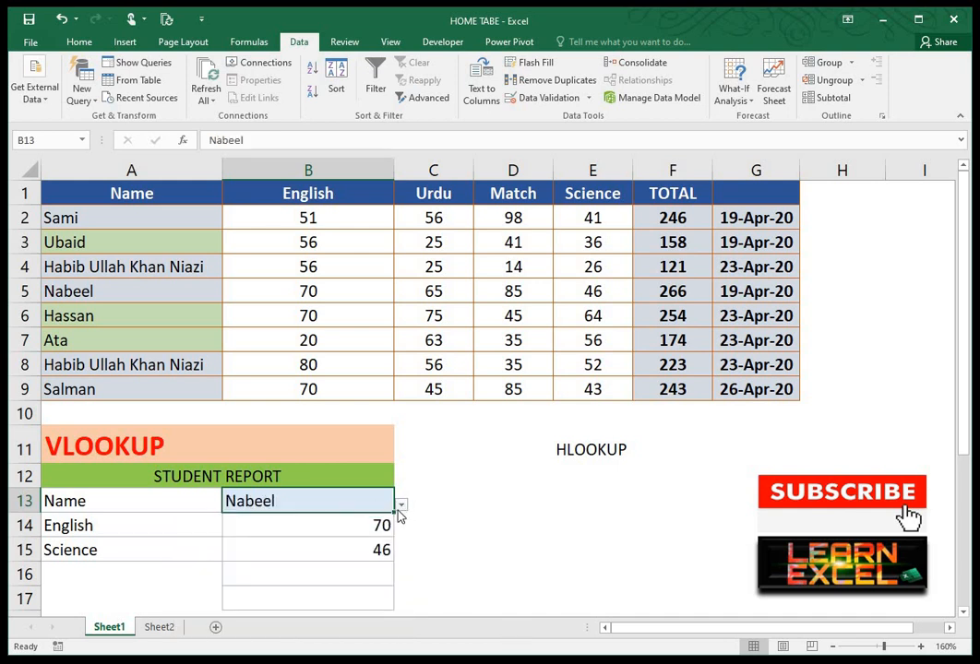
left_click(402, 506)
left_click(339, 586)
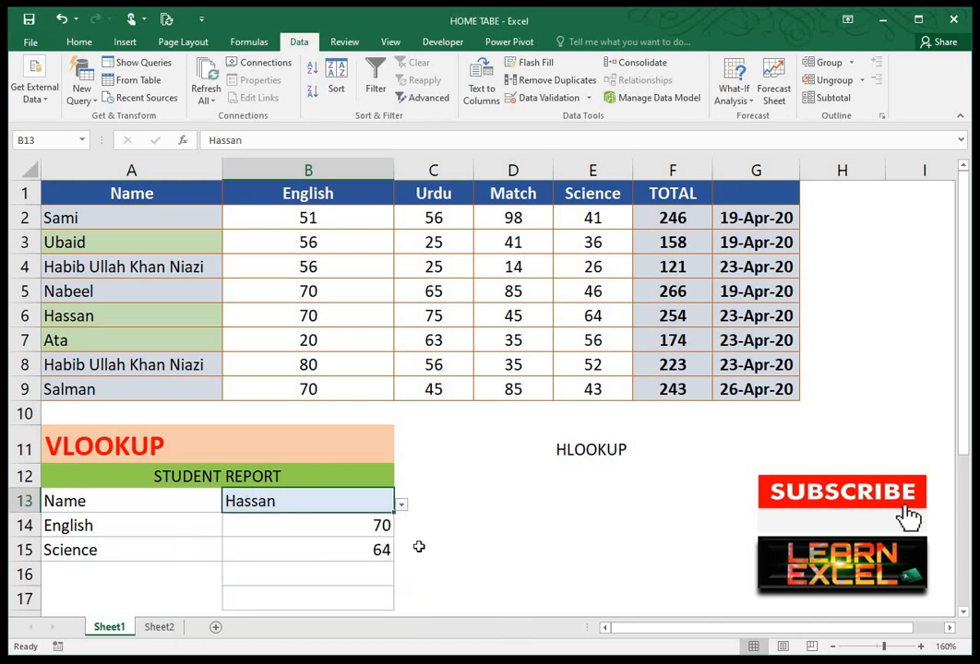
left_click(403, 505)
left_click(308, 588)
Add the label Total in A16 below the Science row of the student report.
left_click(351, 571)
left_click(109, 568)
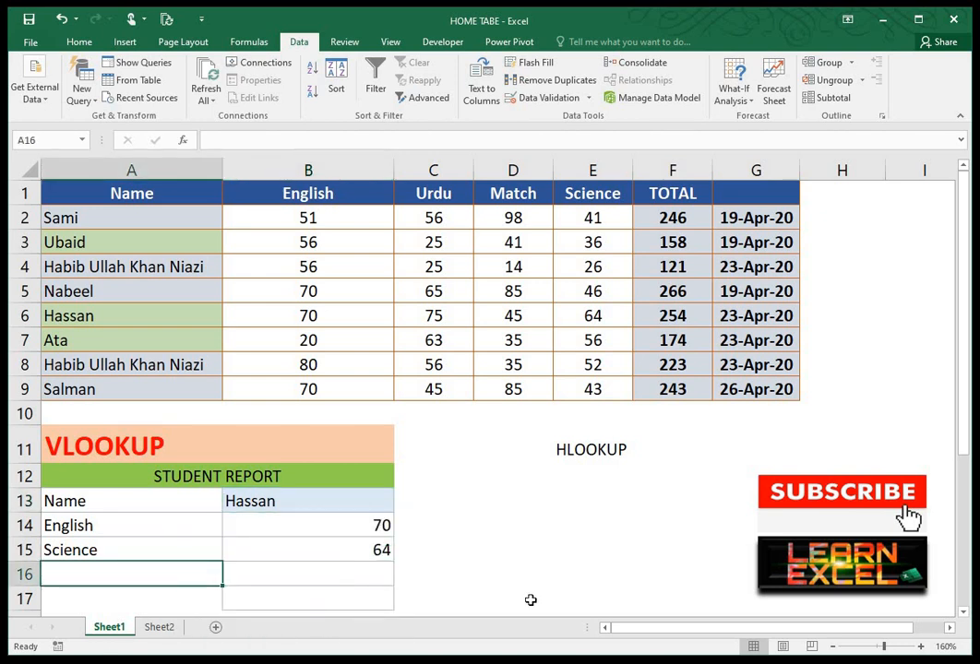
type("Total")
key("Tab")
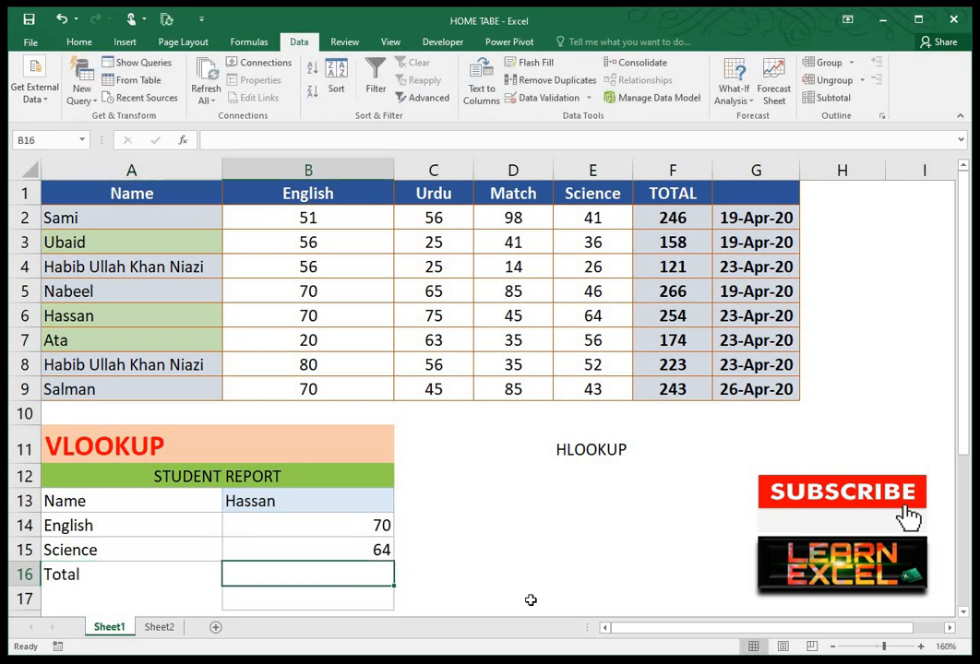
Begin a VLOOKUP formula in B16 with B13 as the lookup value and A1:G9 as the table range.
type("=")
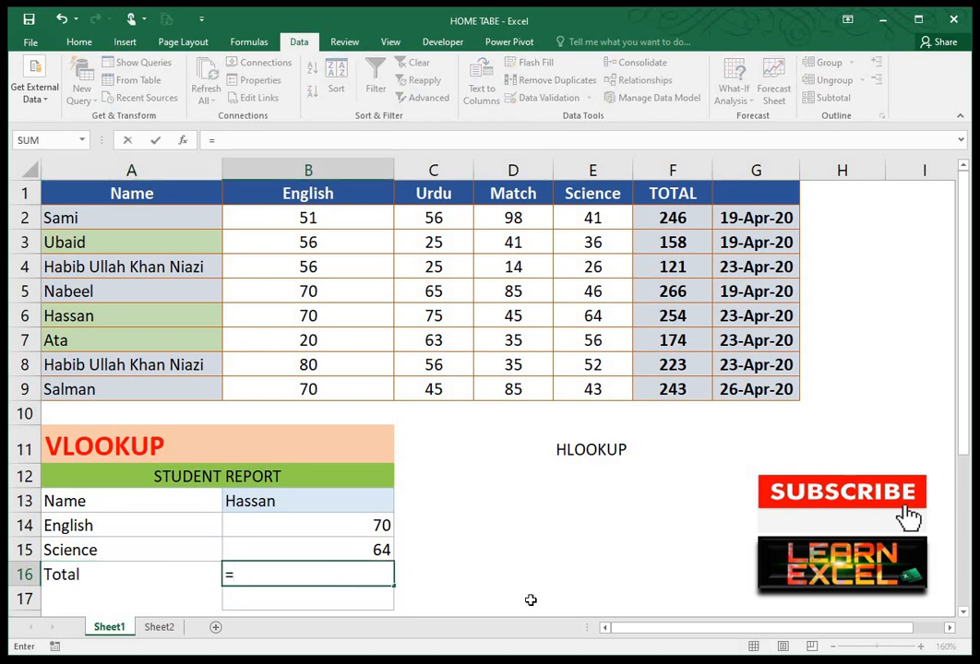
type("vlookup(")
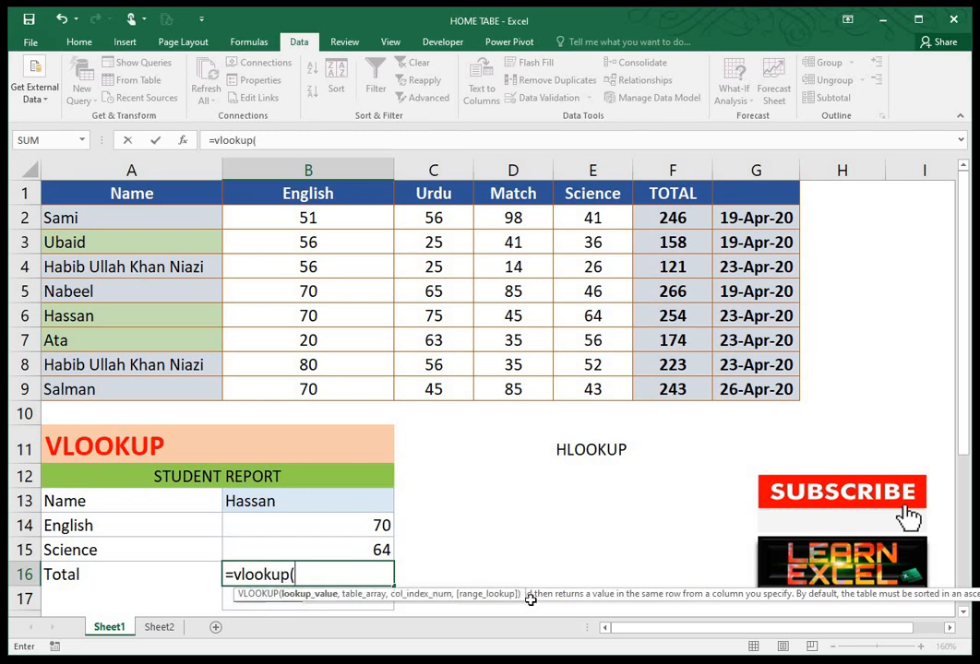
left_click(257, 502)
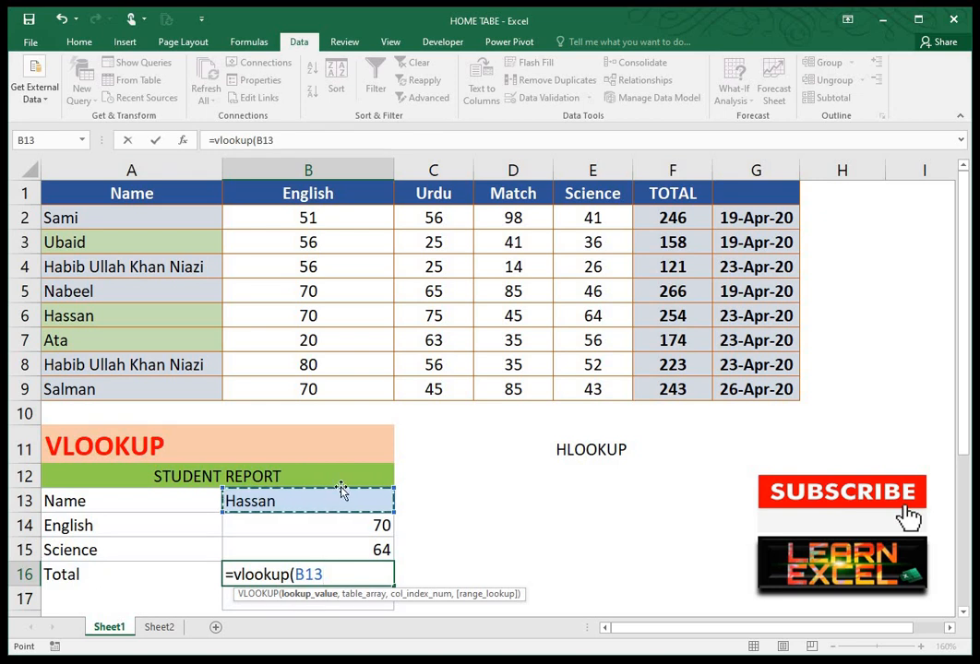
type(",")
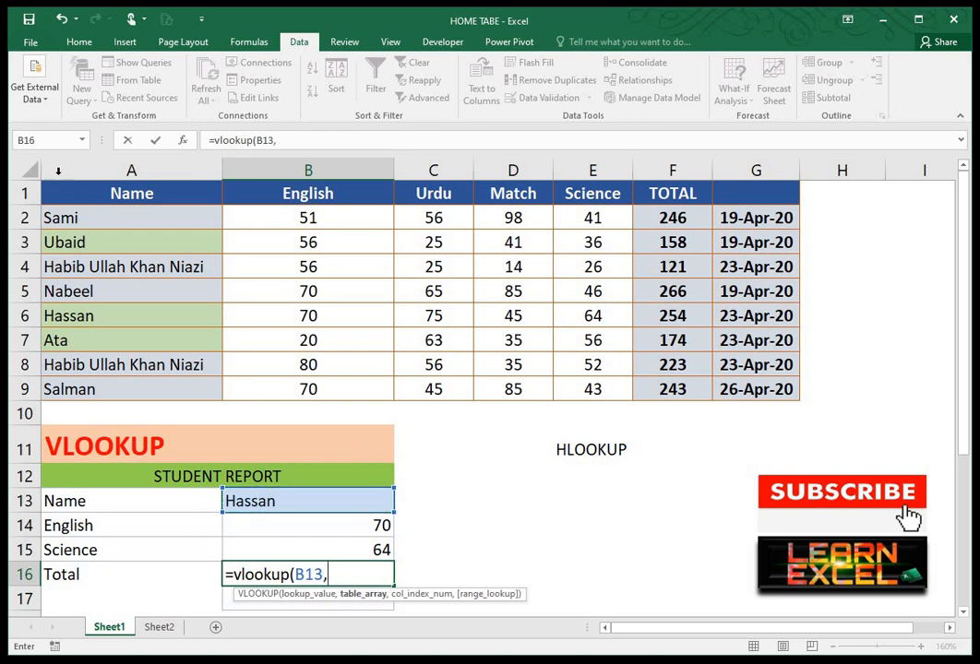
left_click_drag(75, 193, 757, 389)
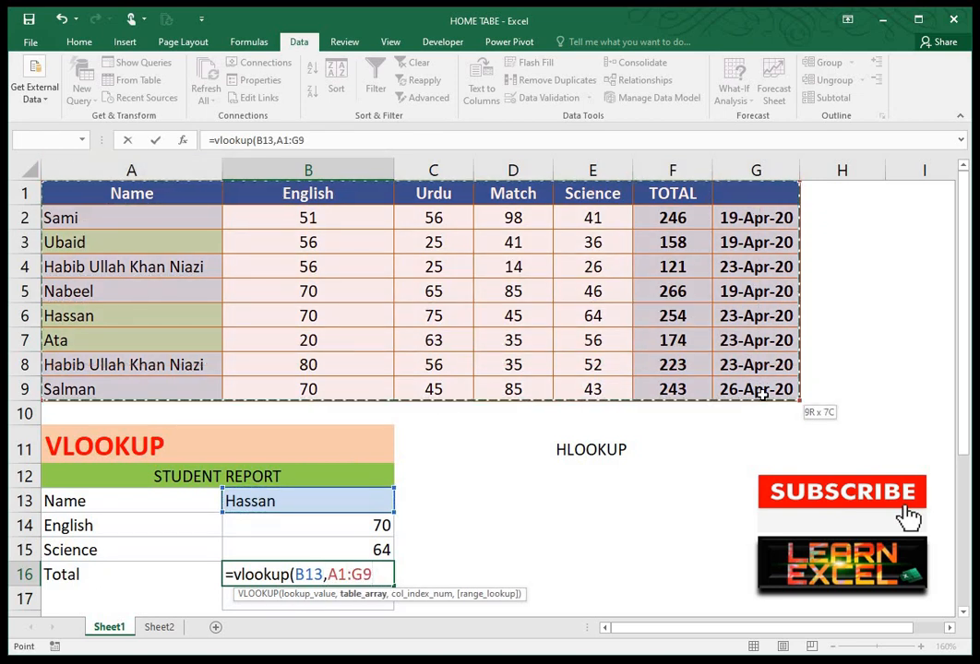
type(",")
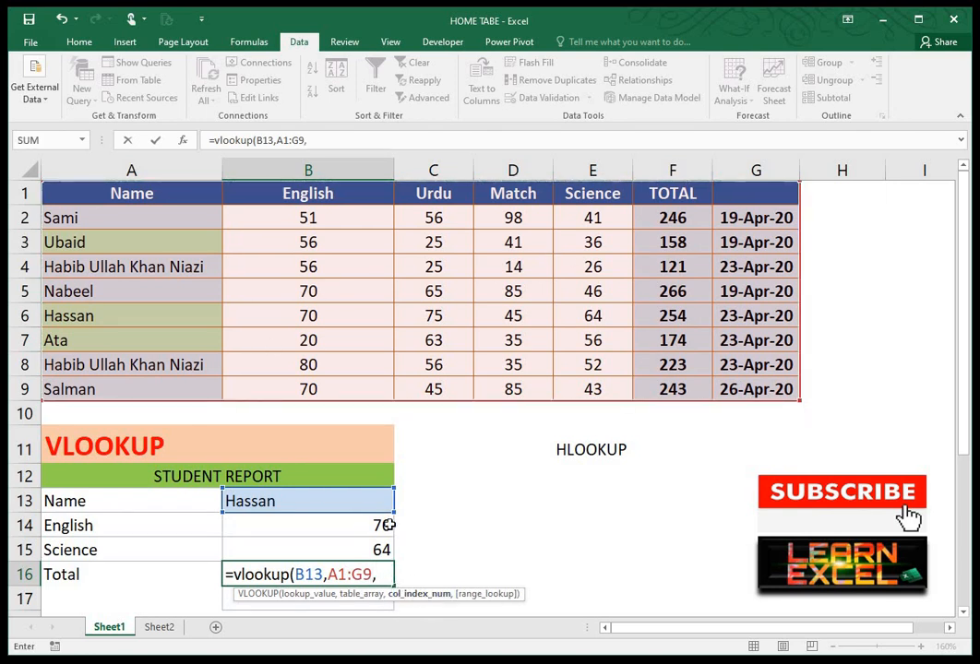
Make the table range in the B16 formula absolute as $A$1:$G$9 and complete it with column index 6 and exact match 0.
key("BackSpace")
key("F4")
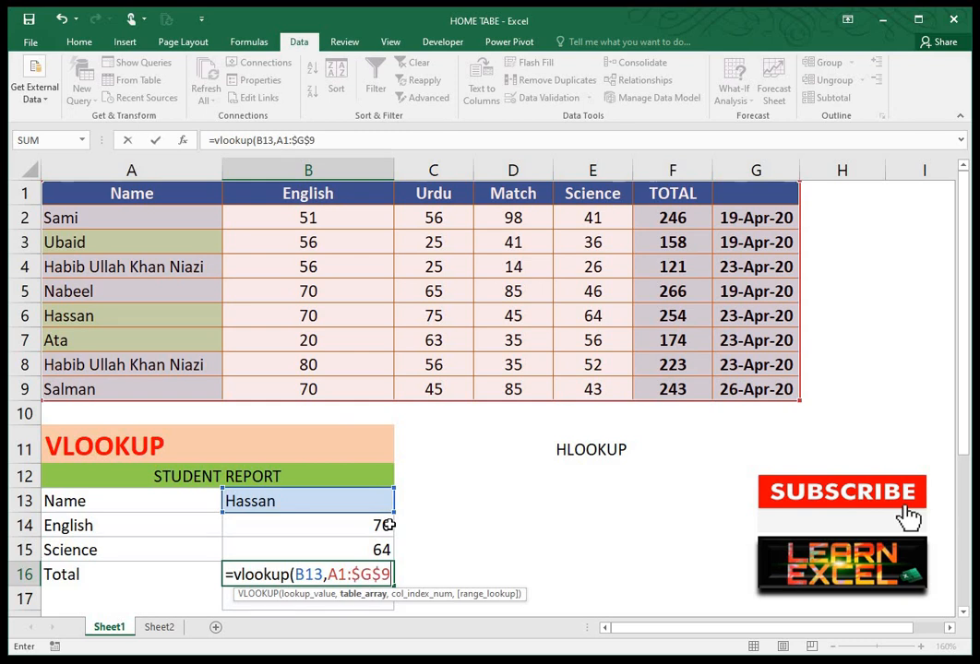
double_click(346, 574)
left_click(409, 576)
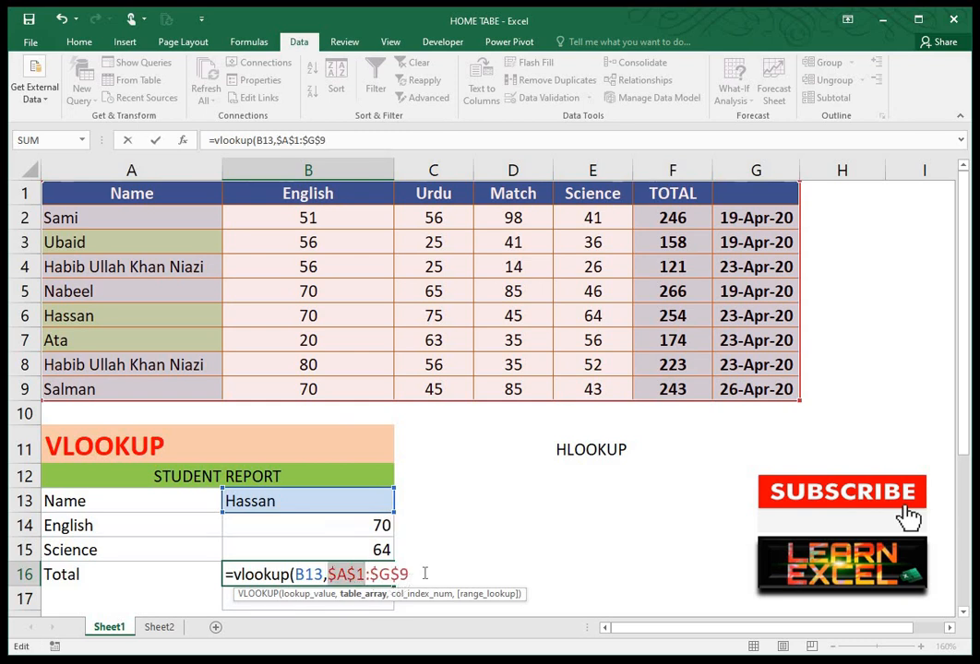
type(",")
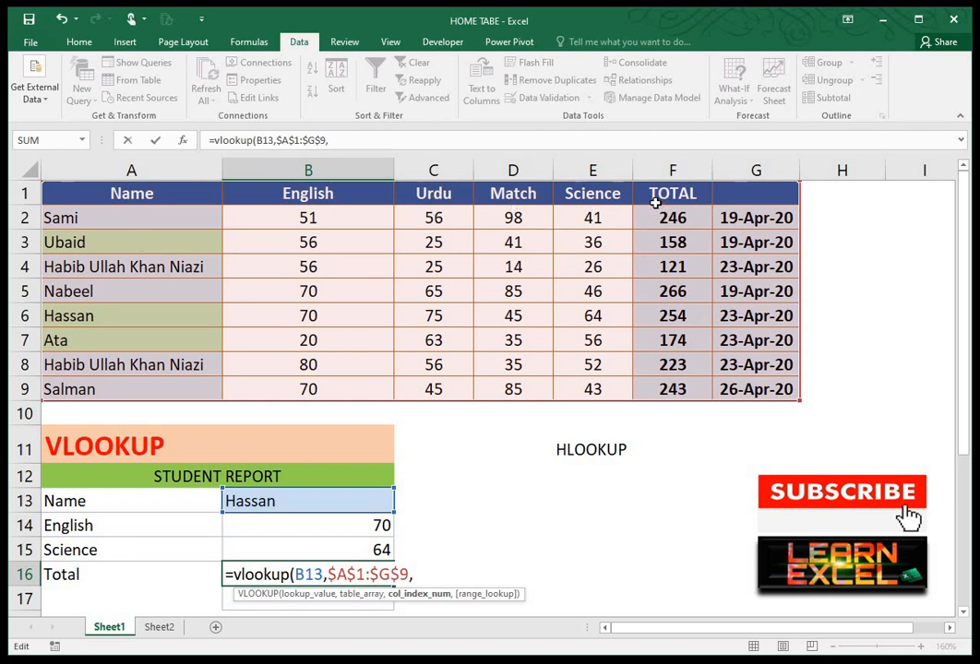
type("6,0")
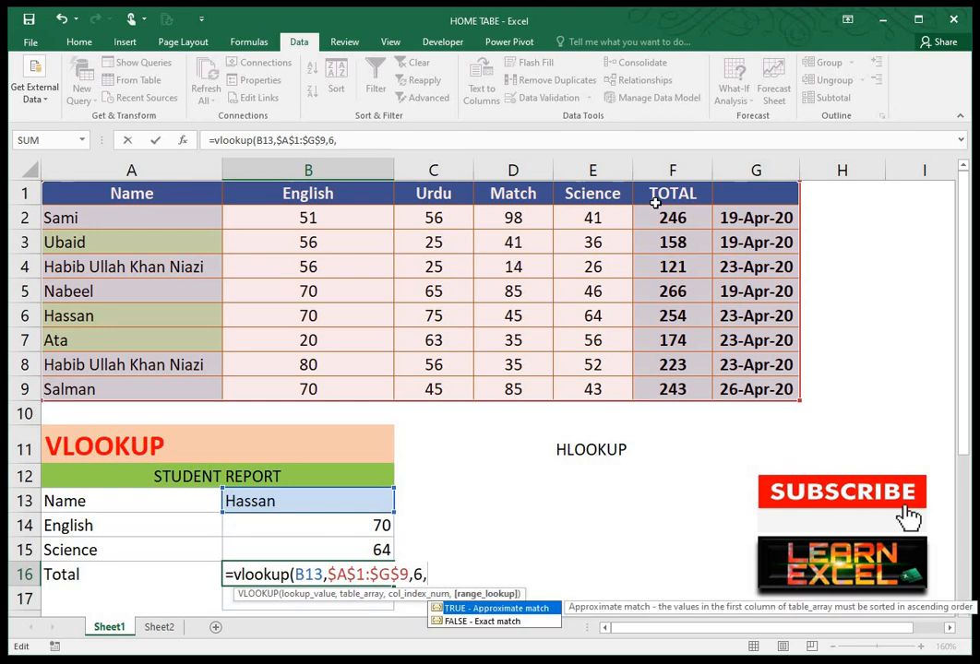
key("Return")
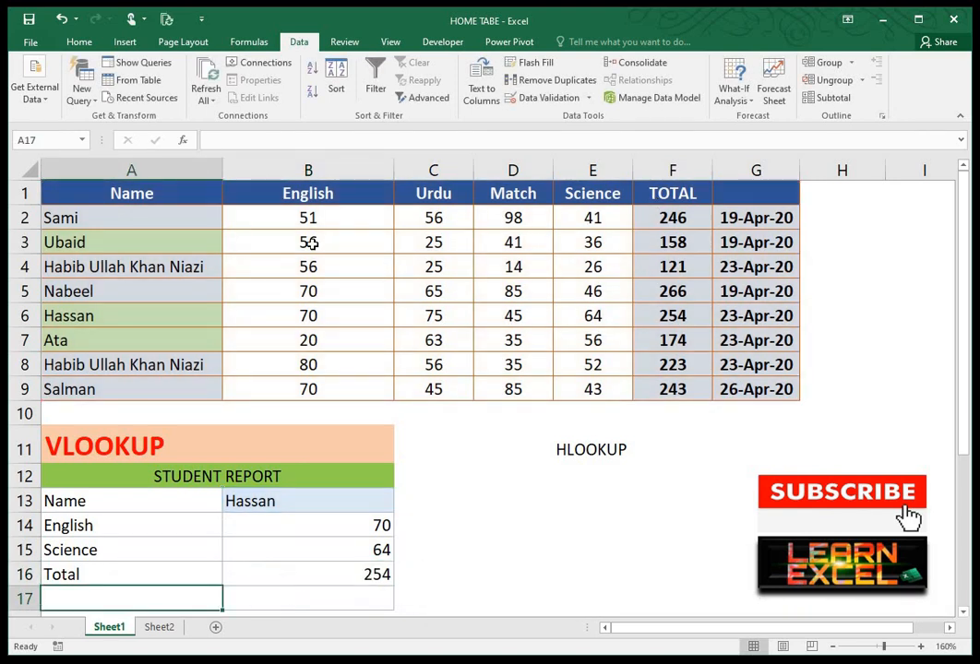
Make the Total value in B16 bold.
left_click(350, 572)
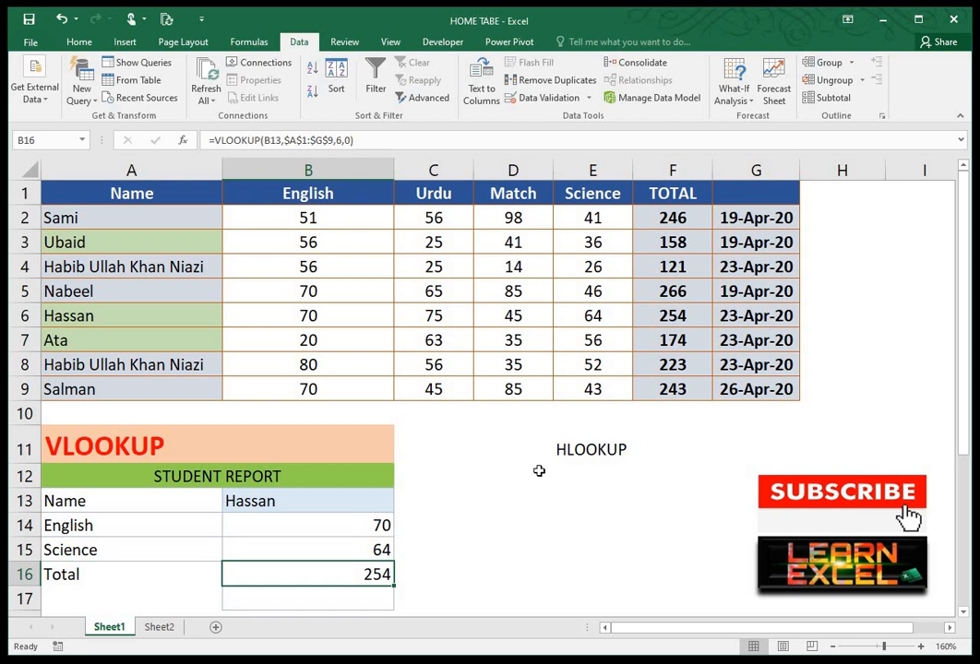
Test the complete report by switching the B13 name between the students in rows 3 and 6, ending on the row 3 student.
left_click(282, 501)
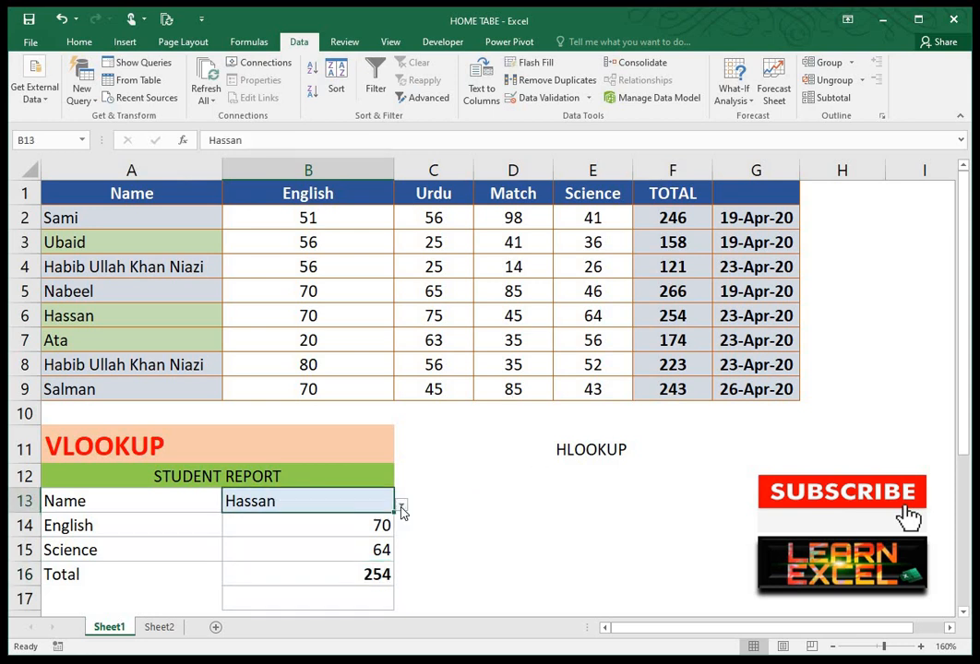
left_click(401, 504)
left_click(359, 538)
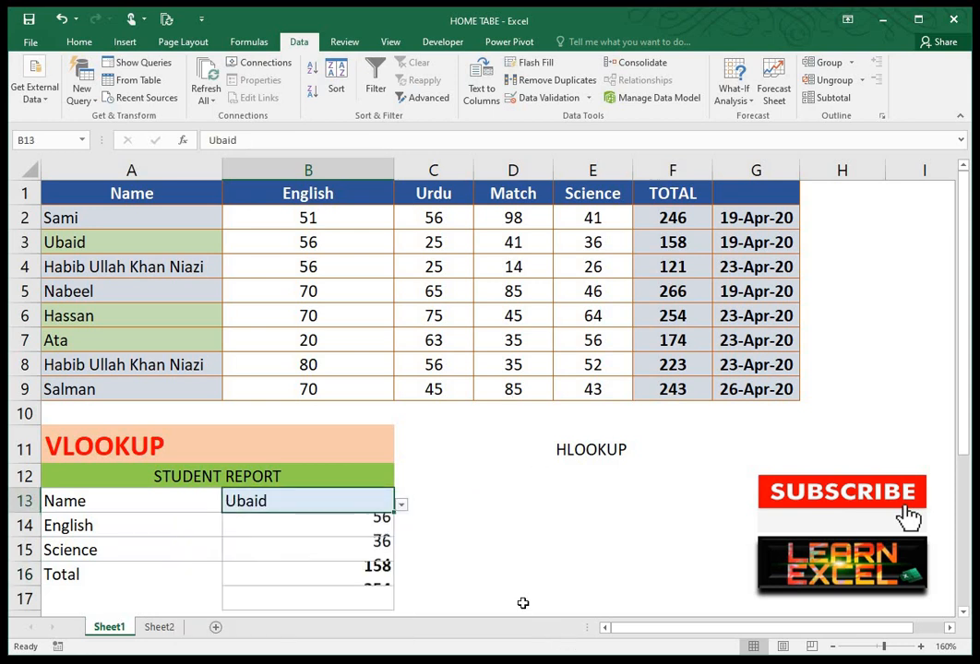
left_click(400, 505)
left_click(357, 586)
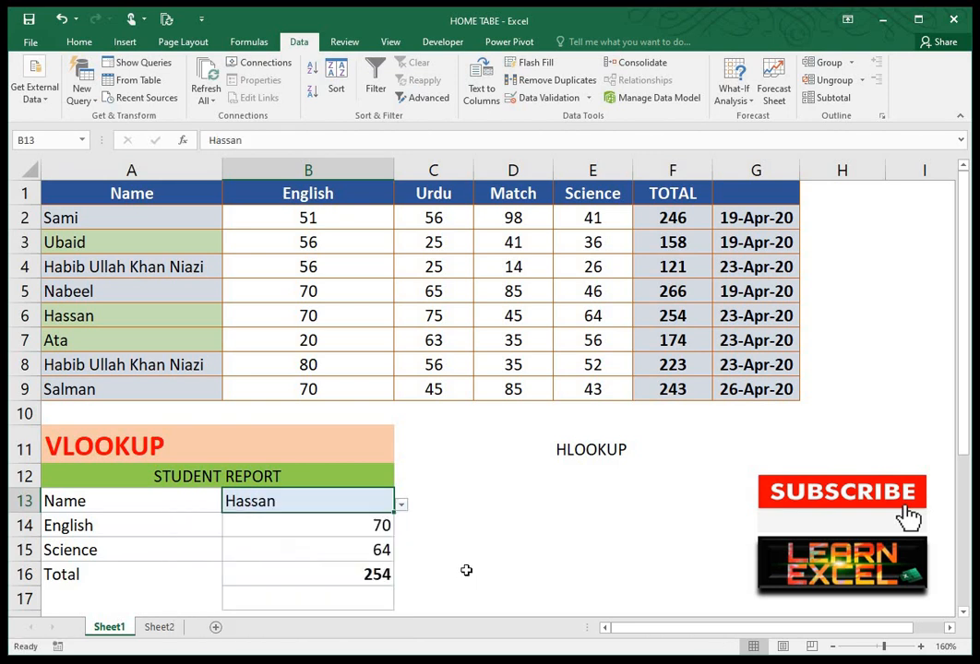
left_click(401, 505)
left_click(400, 505)
left_click(401, 505)
left_click(314, 538)
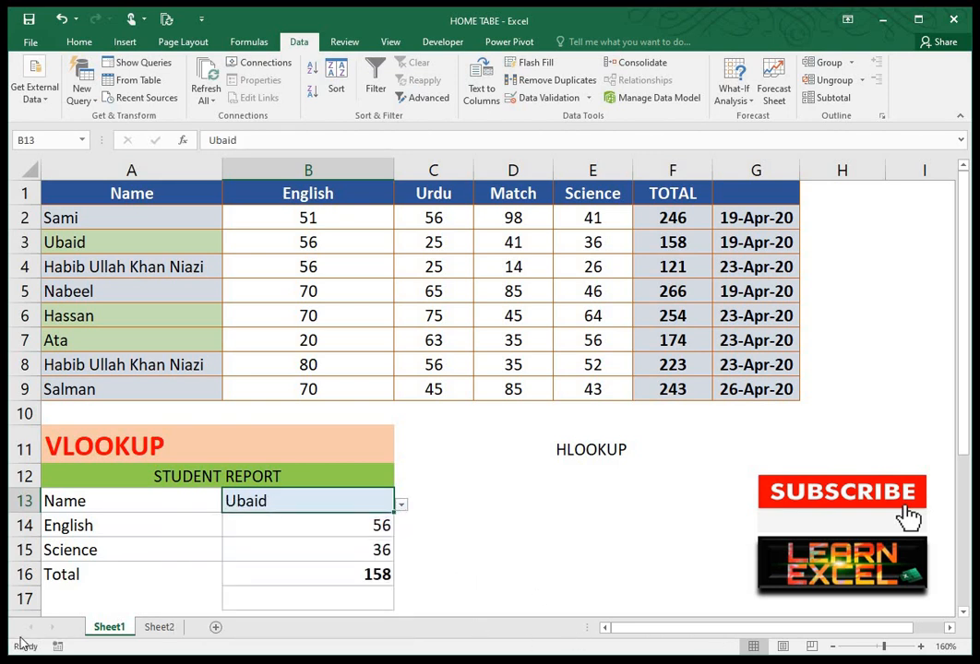